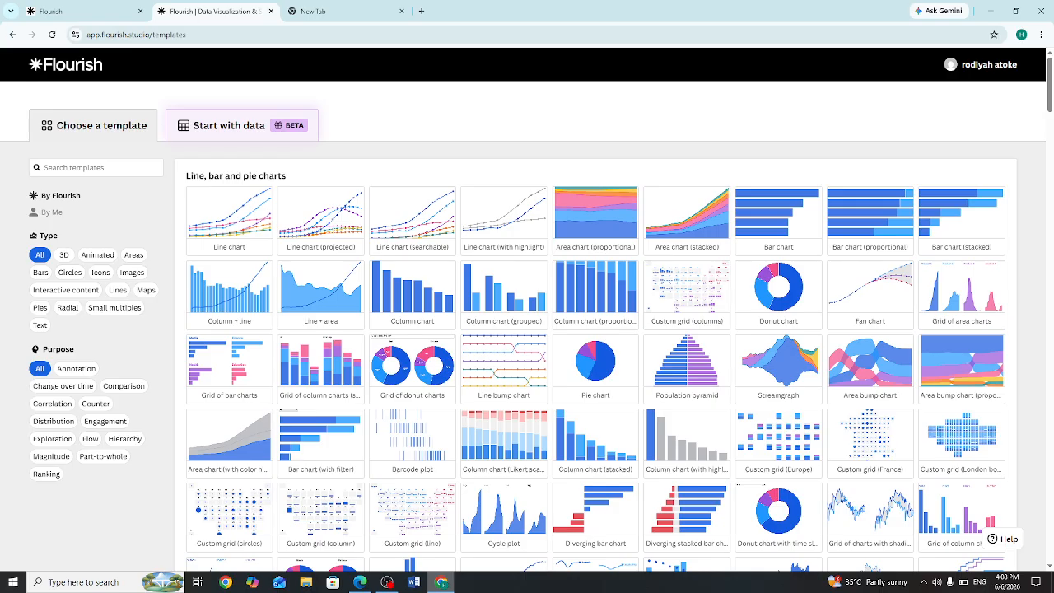
Step: Close the extra Flourish browser tab and keep the one with the template gallery open
{"action": "left_click", "coordinate": [13, 34]}
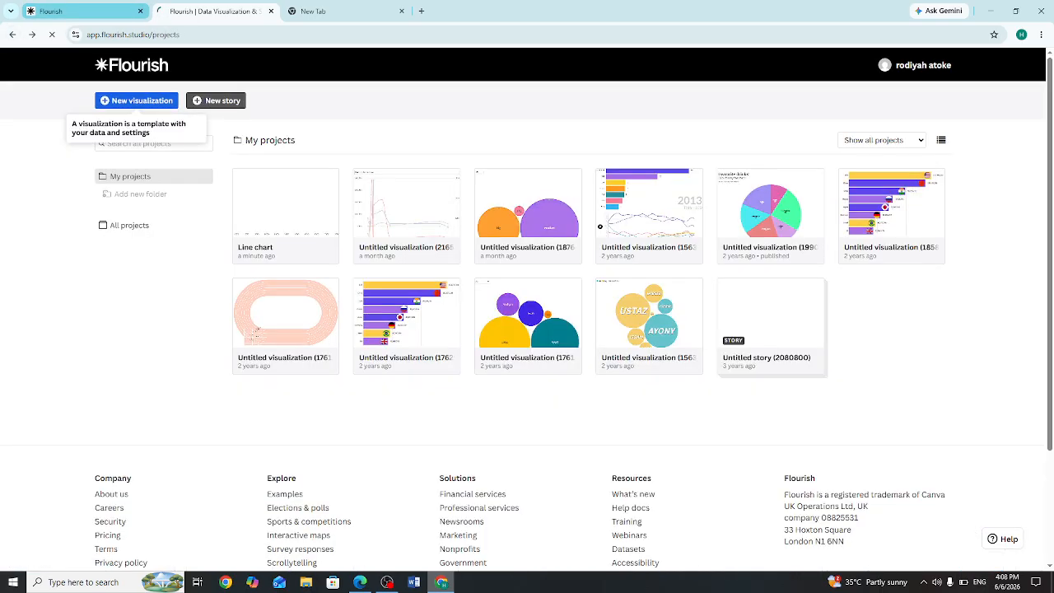
{"action": "left_click", "coordinate": [107, 12]}
{"action": "left_click", "coordinate": [216, 11]}
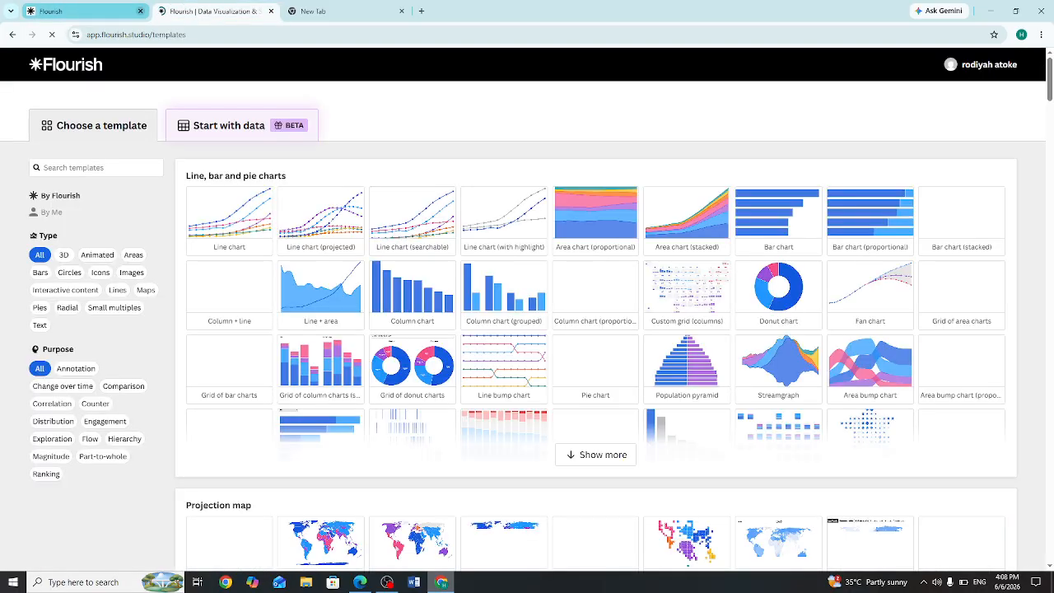
{"action": "left_click", "coordinate": [140, 11]}
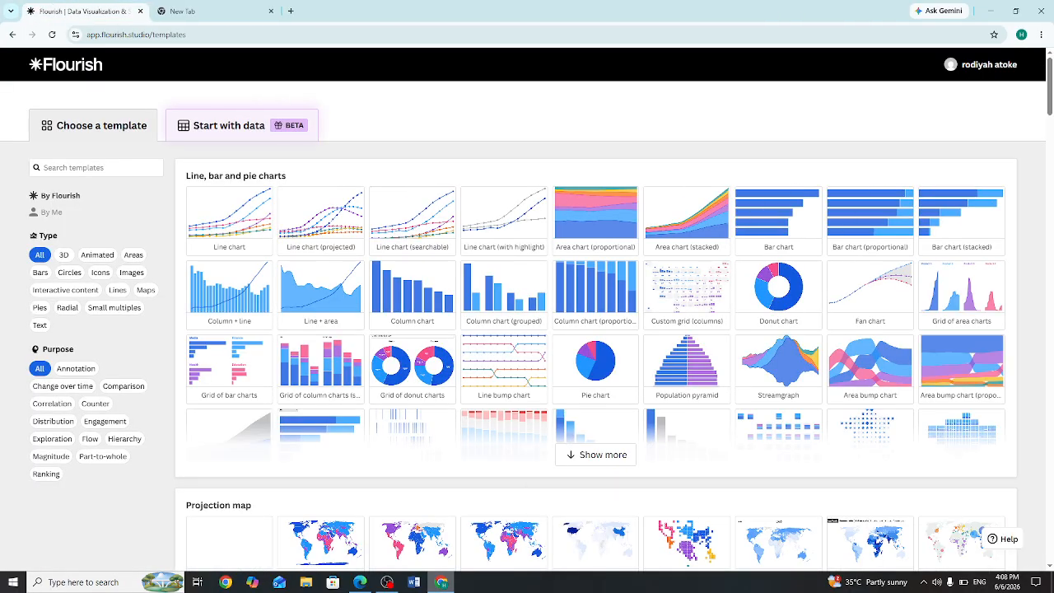
Step: Create a visualization from the Grid of pie charts template and apply the Flourish: Midnight theme
{"action": "left_click_drag", "start_coordinate": [192, 175], "coordinate": [301, 183]}
{"action": "left_click", "coordinate": [346, 176]}
{"action": "left_click", "coordinate": [595, 454]}
{"action": "scroll", "coordinate": [535, 494], "scroll_direction": "down", "scroll_amount": 3}
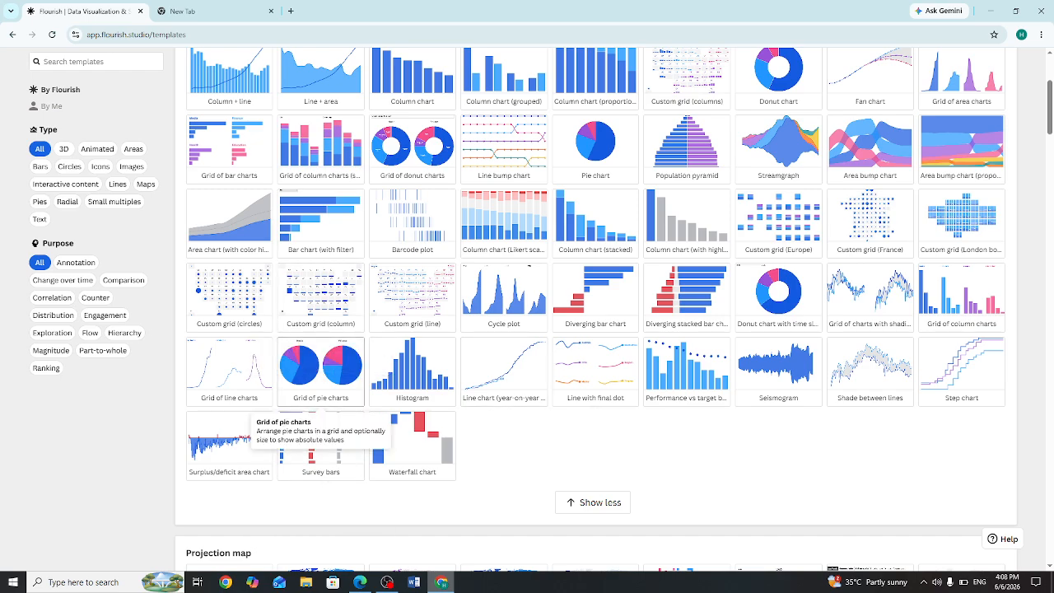
{"action": "left_click", "coordinate": [321, 396]}
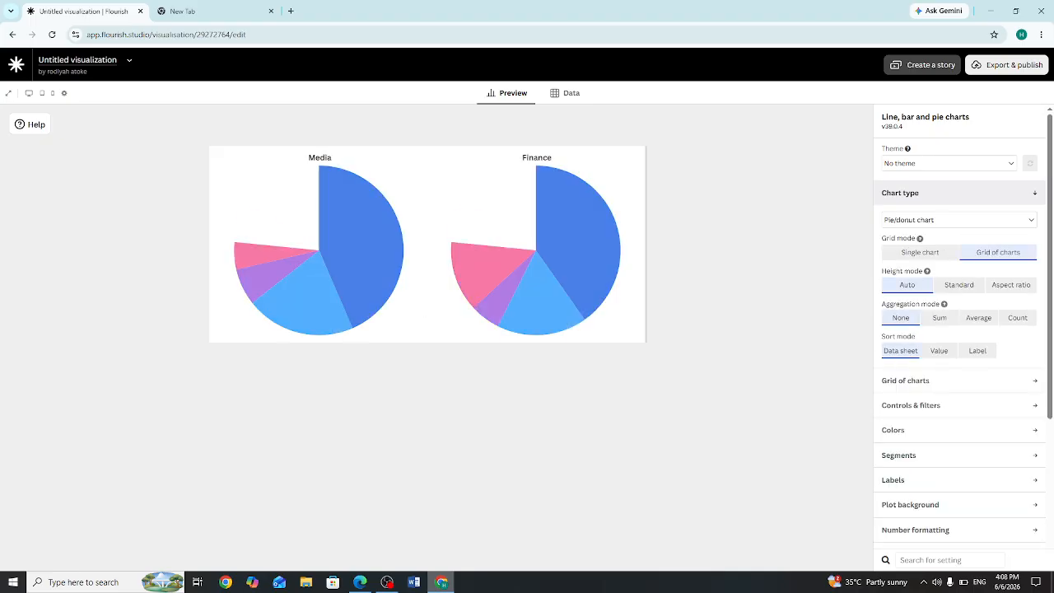
{"action": "left_click", "coordinate": [949, 163]}
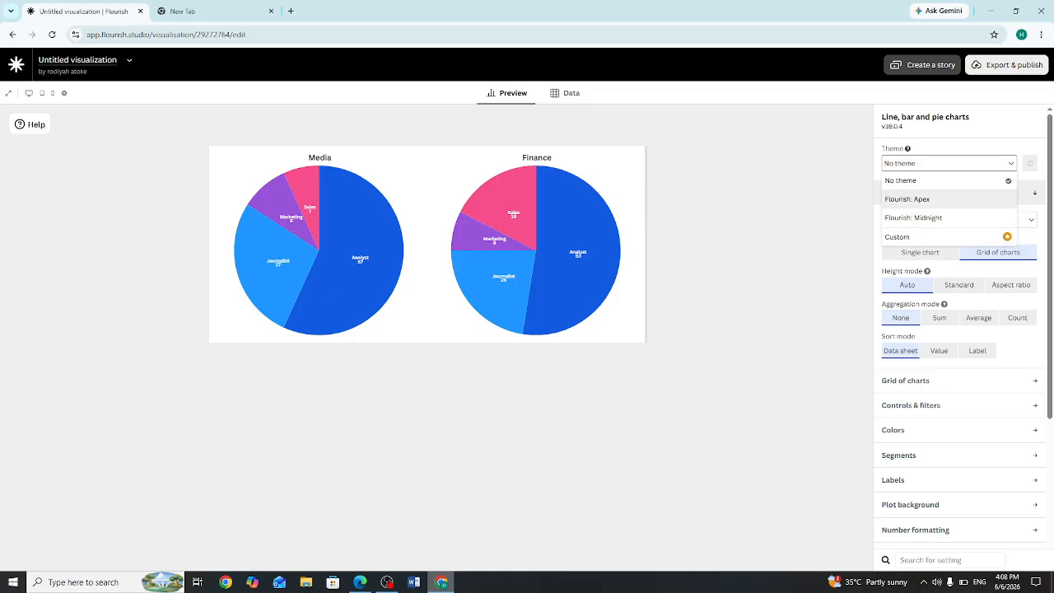
{"action": "left_click", "coordinate": [914, 218]}
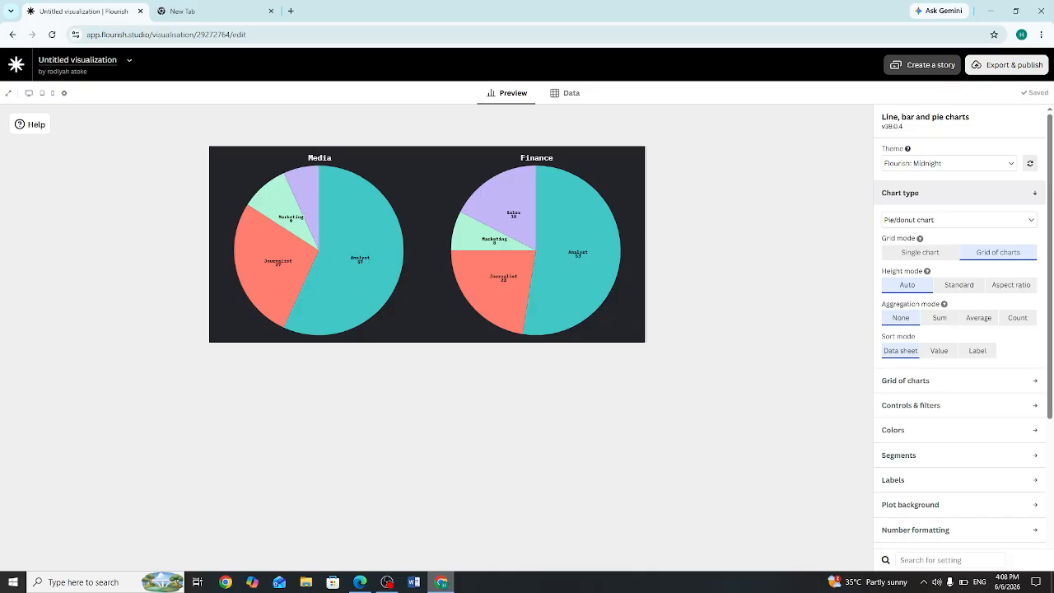
Step: Compare the sample data with the chart preview, and clear the whole data sheet
{"action": "left_click", "coordinate": [567, 93]}
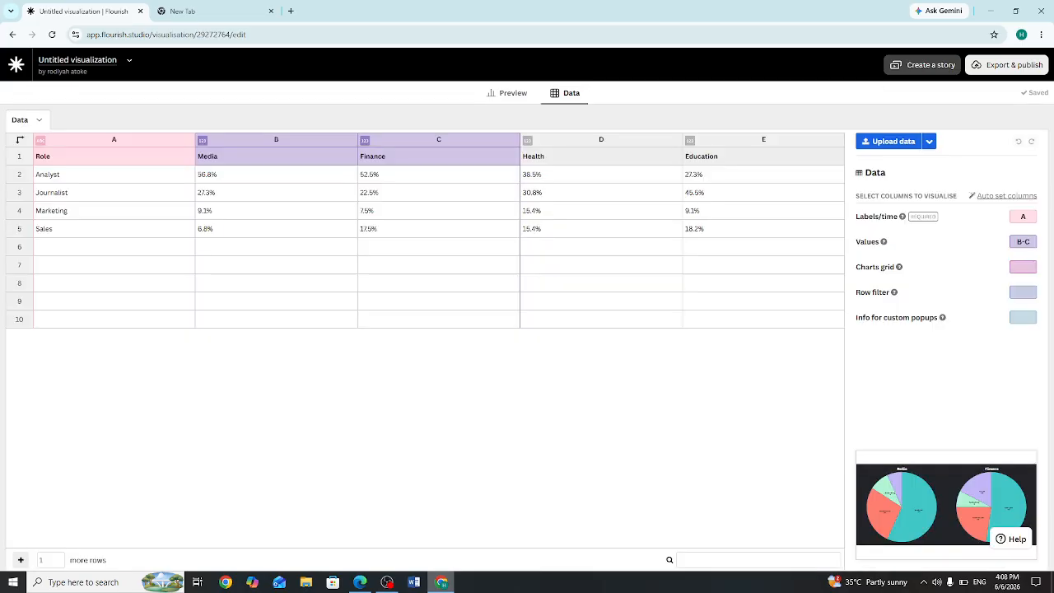
{"action": "left_click", "coordinate": [508, 93]}
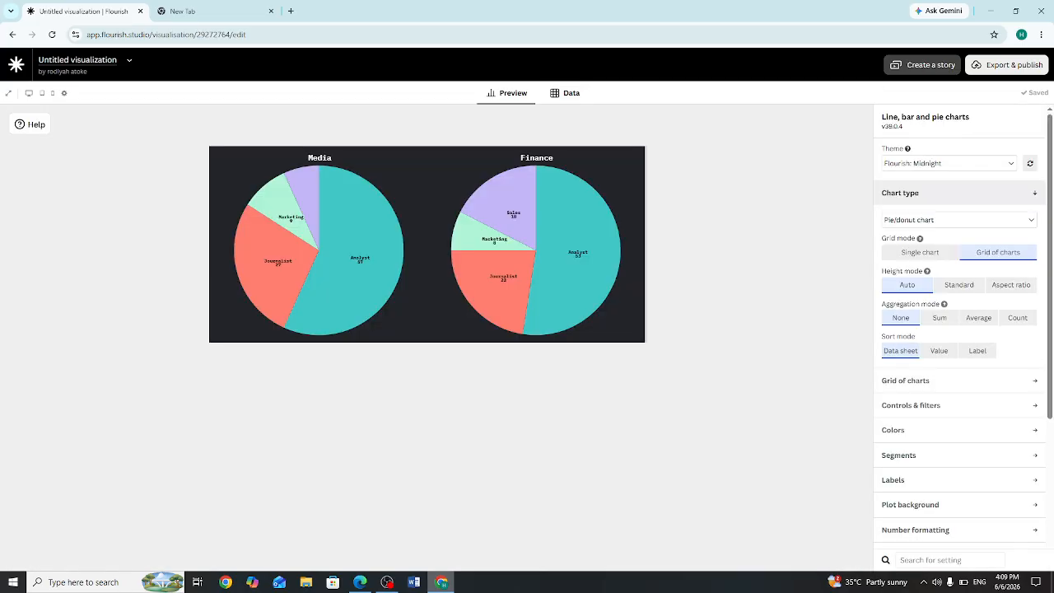
{"action": "left_click", "coordinate": [566, 93]}
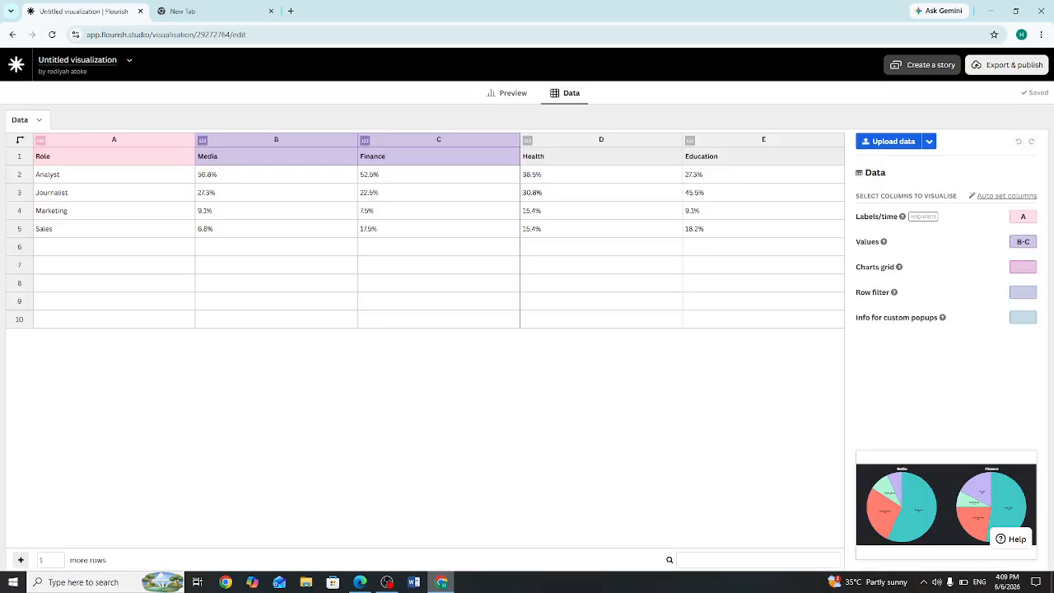
{"action": "left_click", "coordinate": [508, 93]}
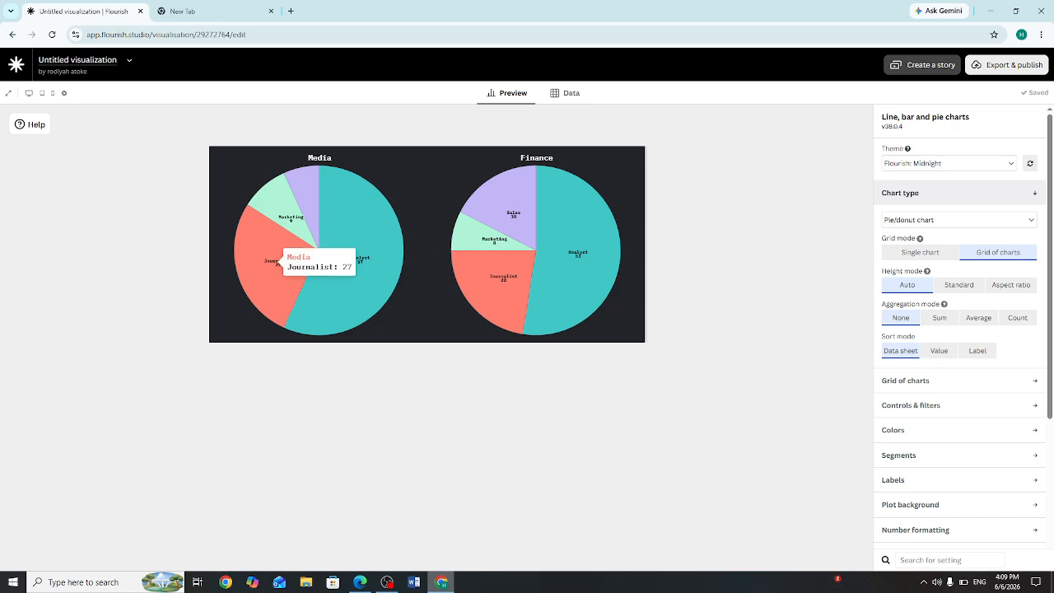
{"action": "left_click", "coordinate": [567, 93]}
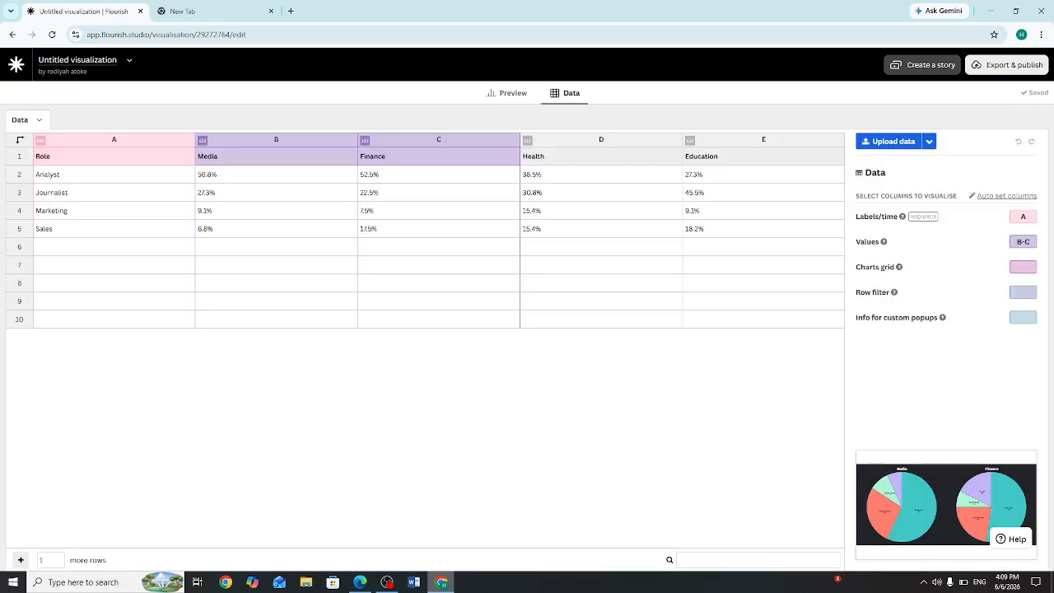
{"action": "left_click", "coordinate": [114, 156]}
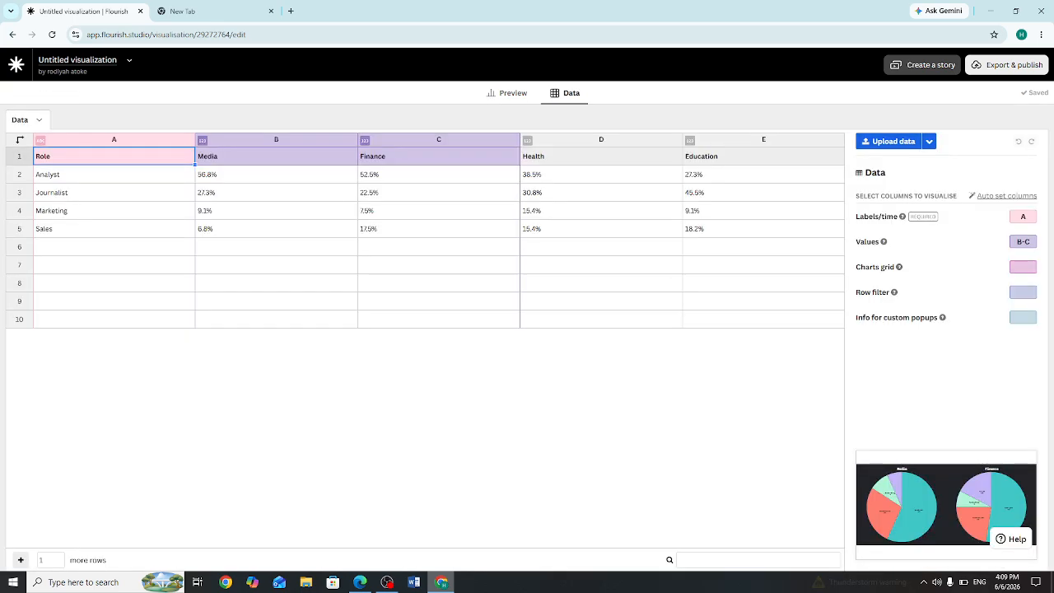
{"action": "left_click", "coordinate": [24, 119]}
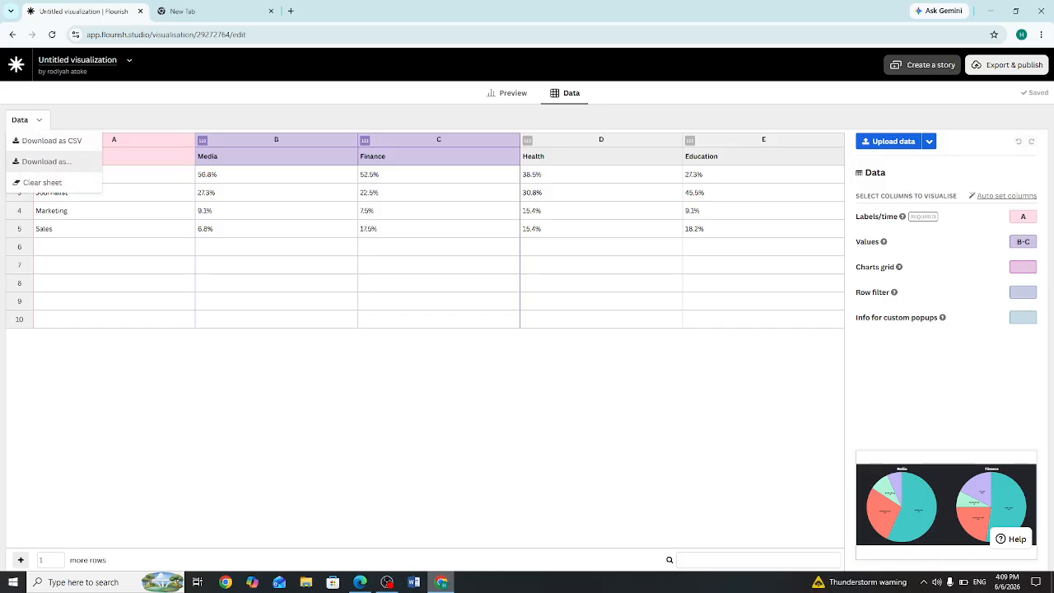
{"action": "left_click", "coordinate": [41, 182]}
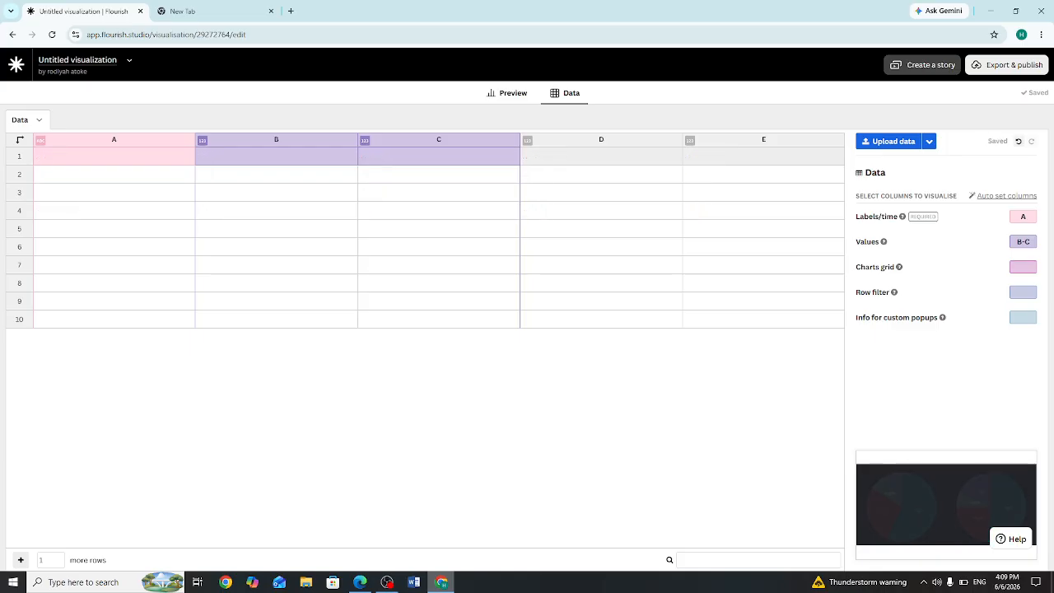
{"action": "left_click", "coordinate": [508, 93]}
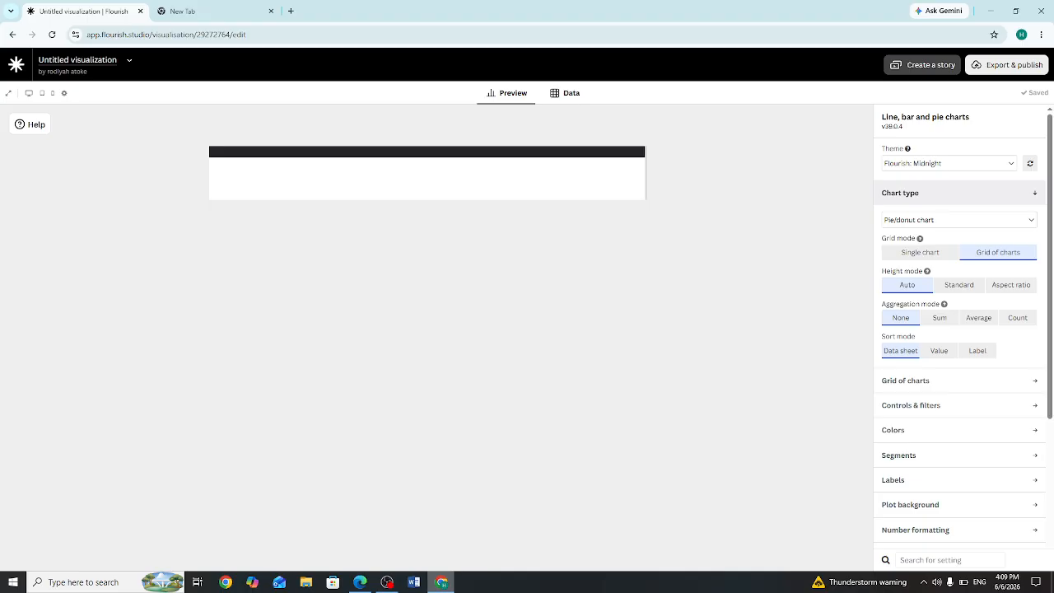
Step: Enter Name as the column header in cell A1 of the data sheet
{"action": "left_click", "coordinate": [566, 93]}
{"action": "double_click", "coordinate": [114, 157]}
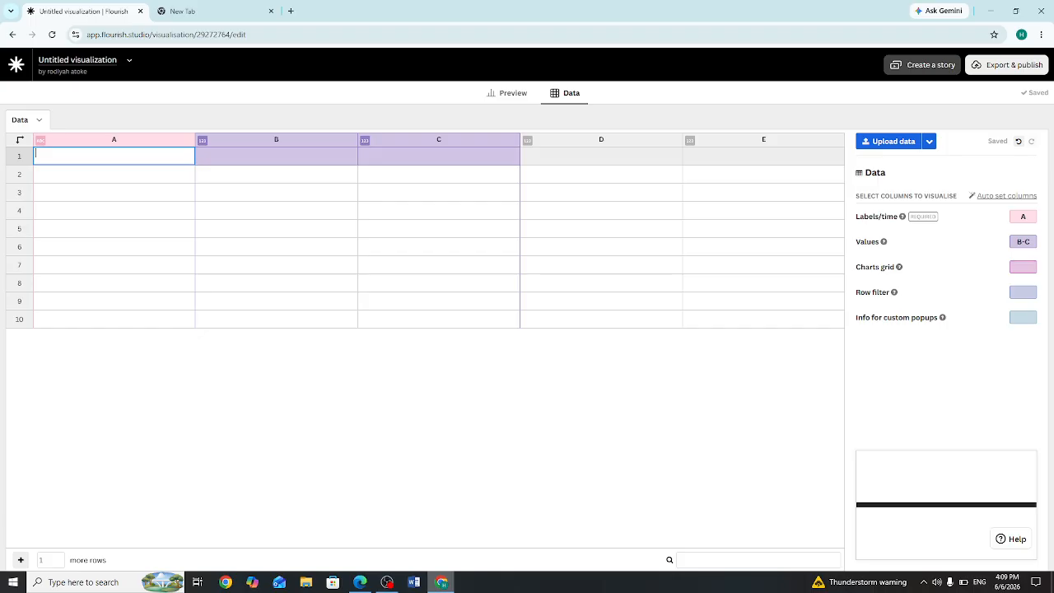
{"action": "type", "text": "Name"}
{"action": "key", "text": "Return"}
{"action": "right_click", "coordinate": [80, 160]}
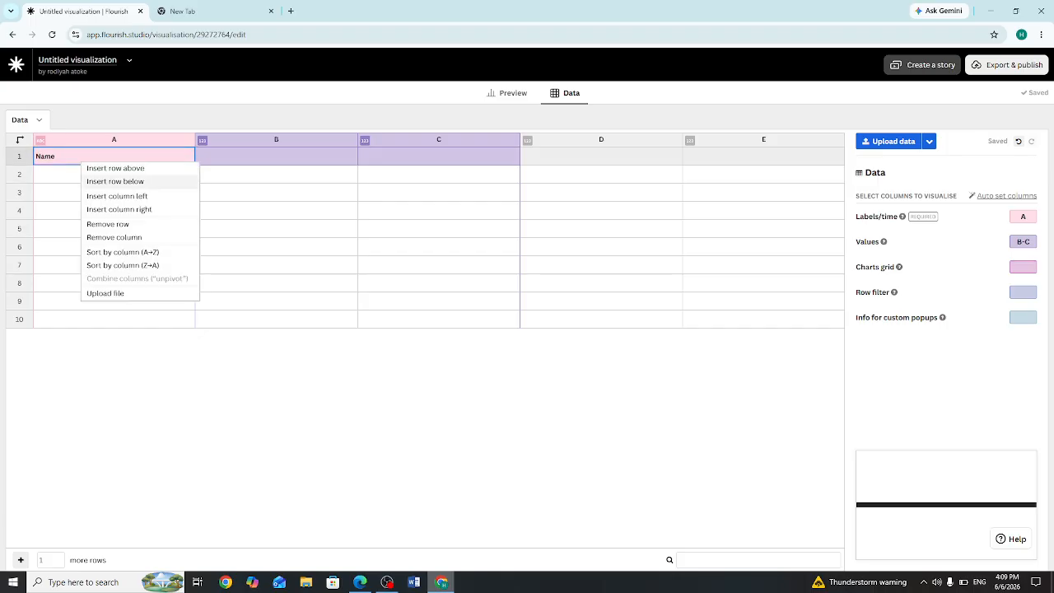
{"action": "left_click", "coordinate": [73, 174]}
Step: Fill cells A2 to A4 of the Name column with three names and check the chart preview
{"action": "double_click", "coordinate": [80, 174]}
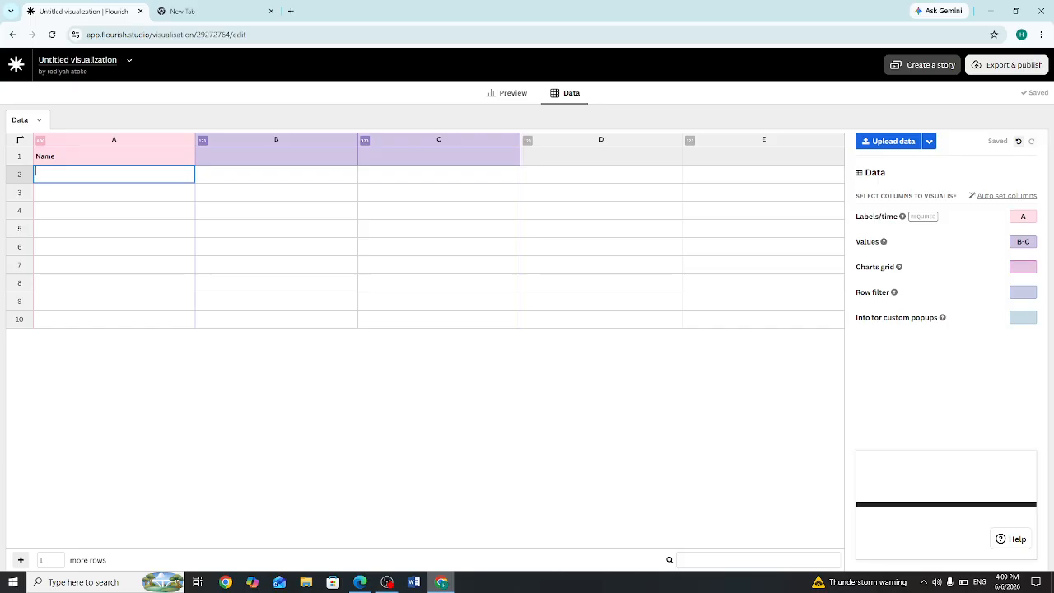
{"action": "type", "text": "Obathecoder"}
{"action": "key", "text": "Return"}
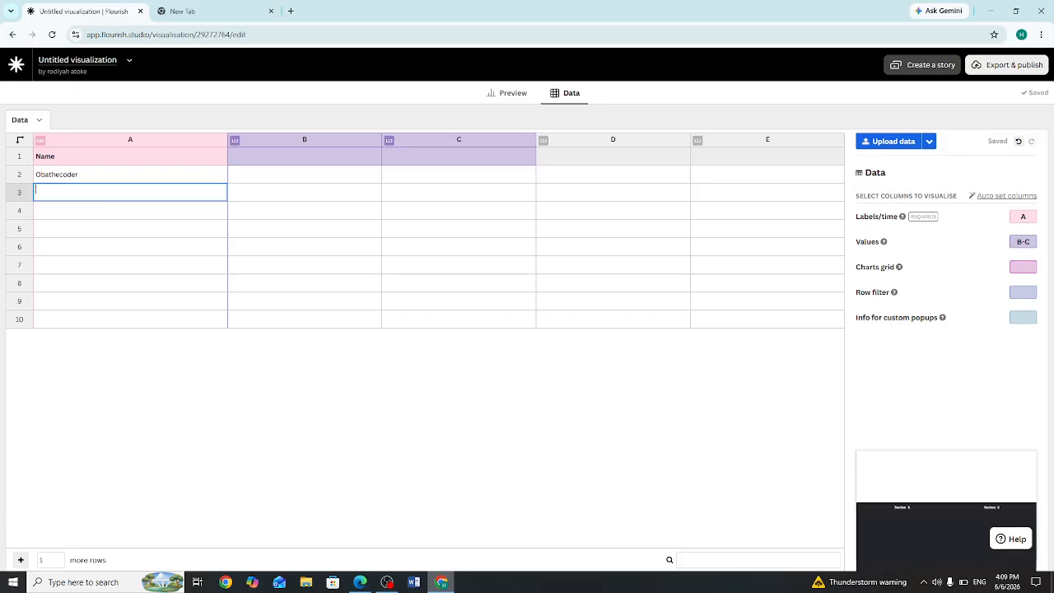
{"action": "type", "text": "Starriella"}
{"action": "key", "text": "Return"}
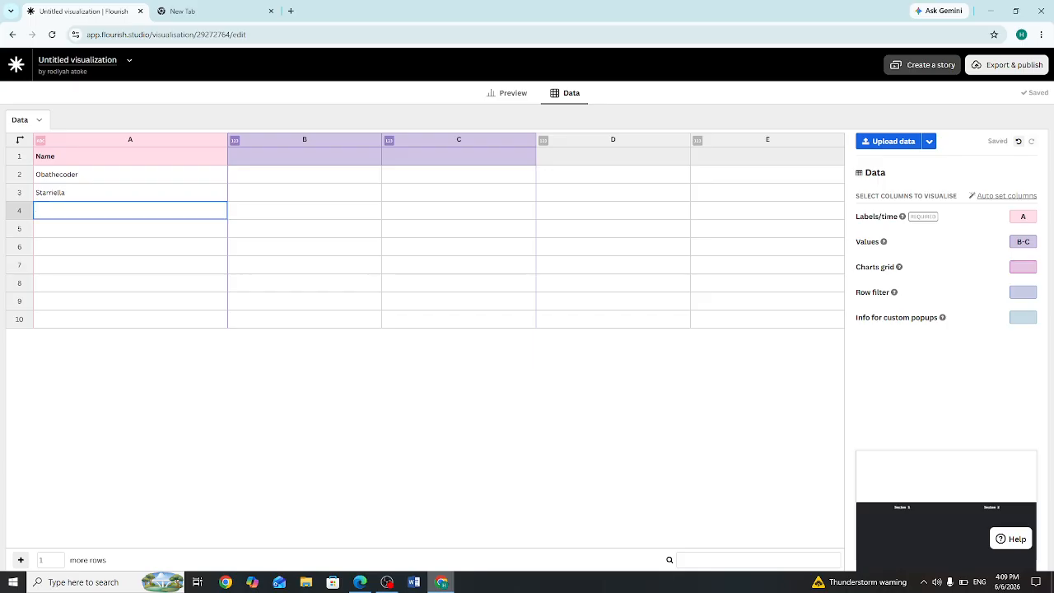
{"action": "type", "text": "Obatech"}
{"action": "key", "text": "Return"}
{"action": "left_click", "coordinate": [508, 93]}
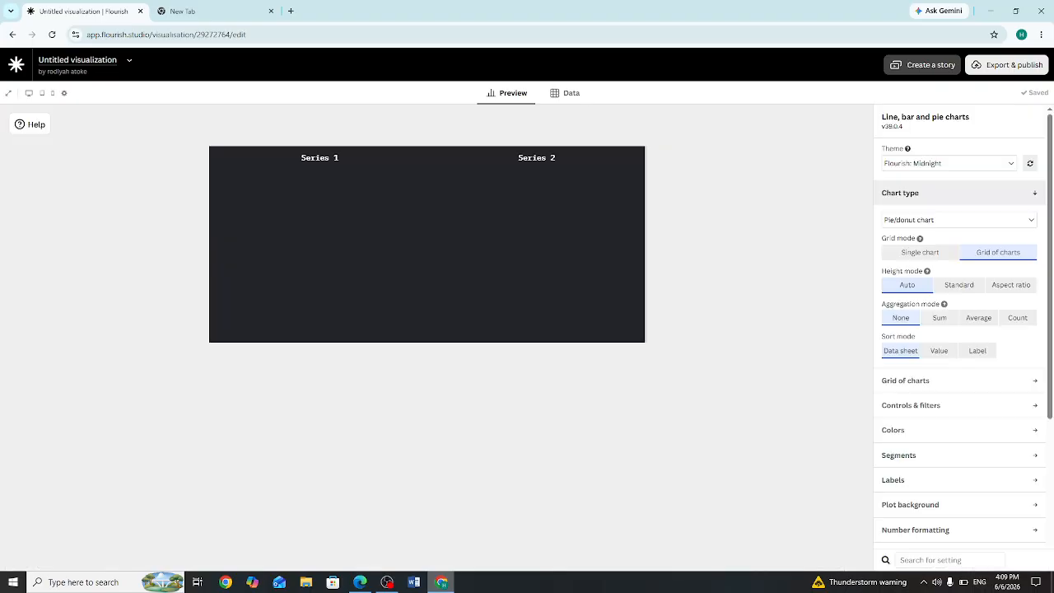
{"action": "left_click", "coordinate": [566, 92]}
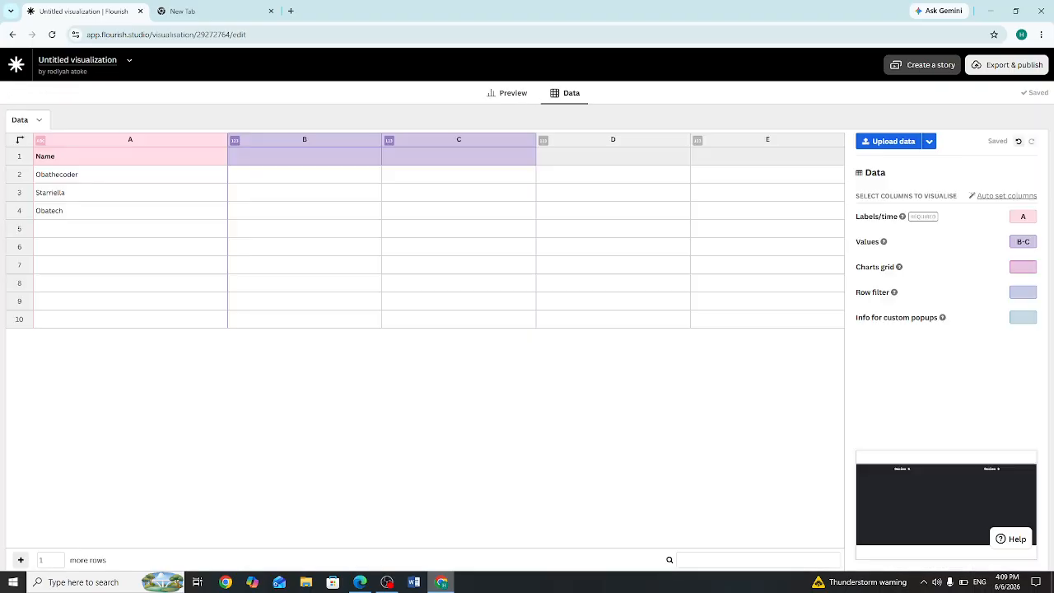
{"action": "left_click", "coordinate": [508, 93]}
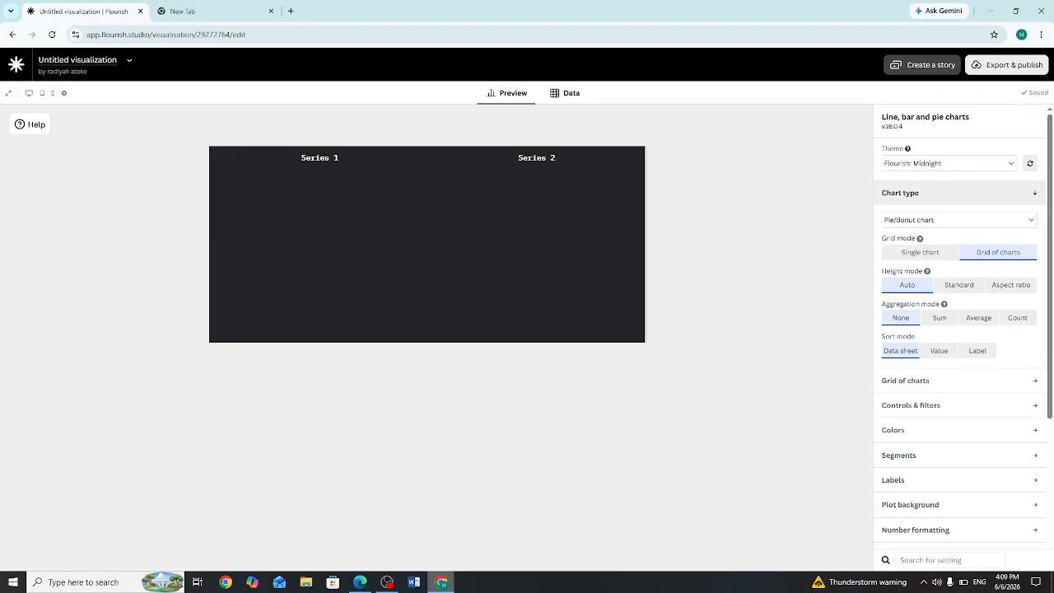
Step: Enter 30%, 10.5 and 60.5 in cells B2 to B4 and preview the resulting pie chart
{"action": "left_click", "coordinate": [567, 92]}
{"action": "left_click", "coordinate": [304, 173]}
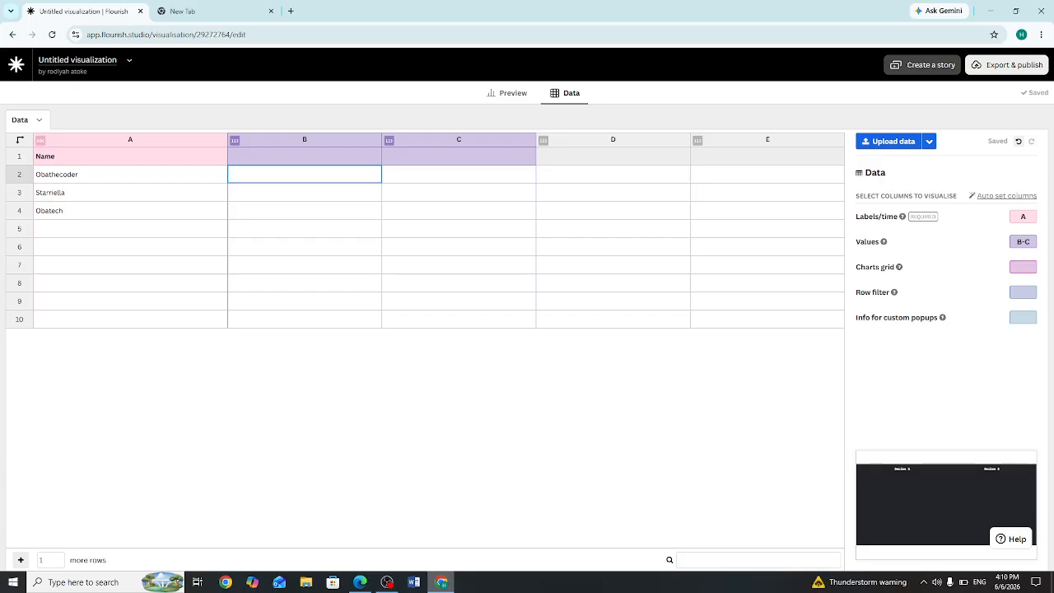
{"action": "type", "text": "30%"}
{"action": "key", "text": "Return"}
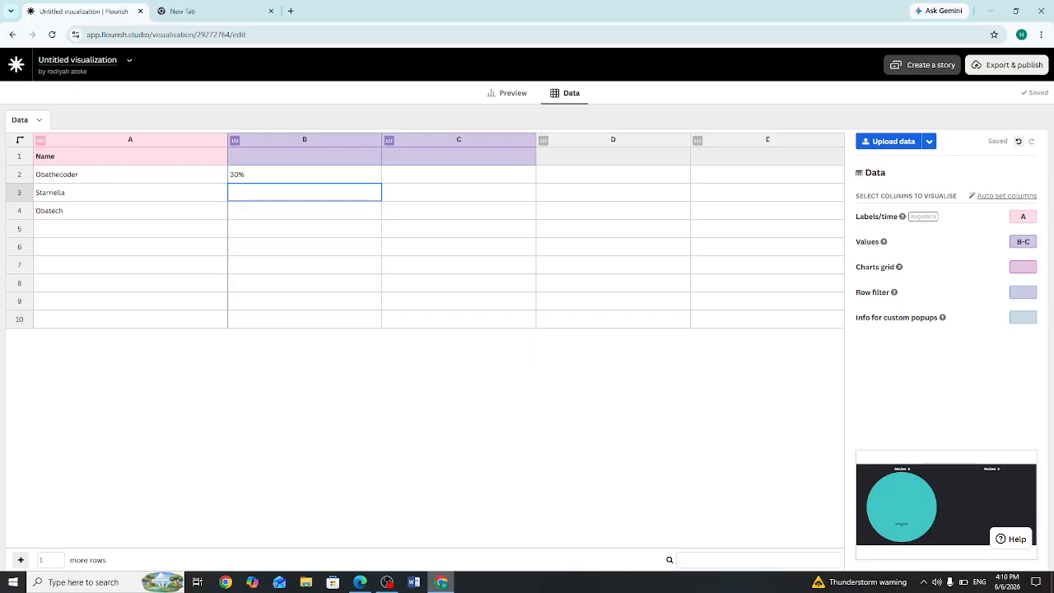
{"action": "type", "text": "10.5"}
{"action": "key", "text": "Return"}
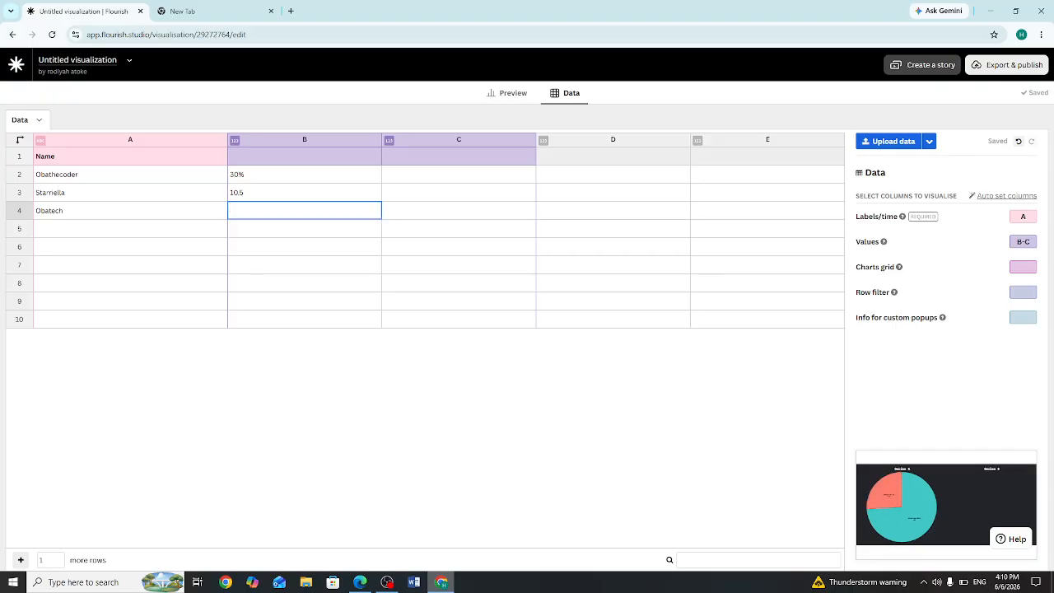
{"action": "key", "text": "Return"}
{"action": "type", "text": "60.5"}
{"action": "key", "text": "Return"}
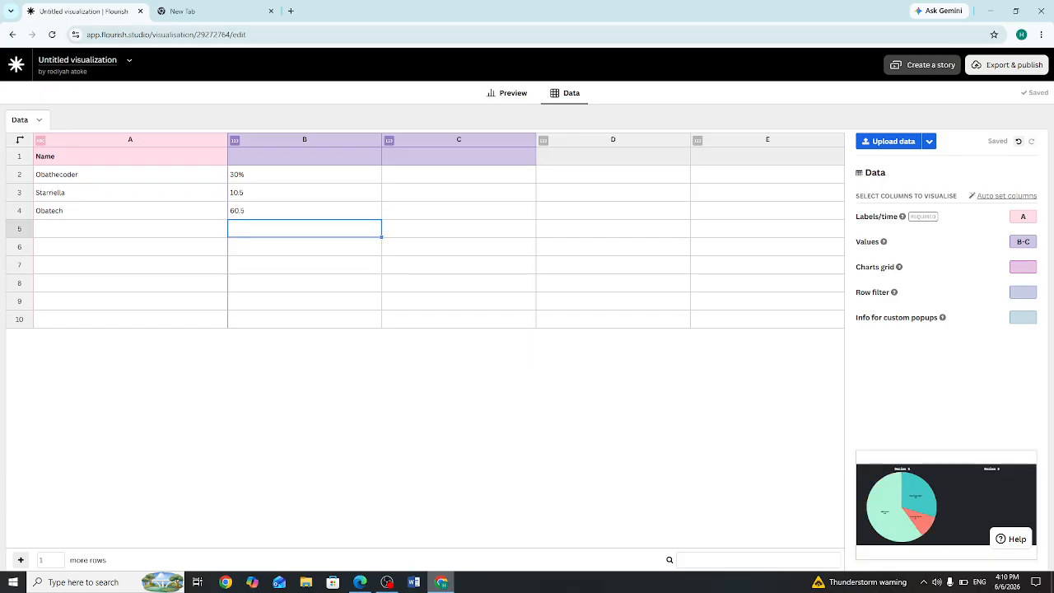
{"action": "left_click", "coordinate": [511, 92]}
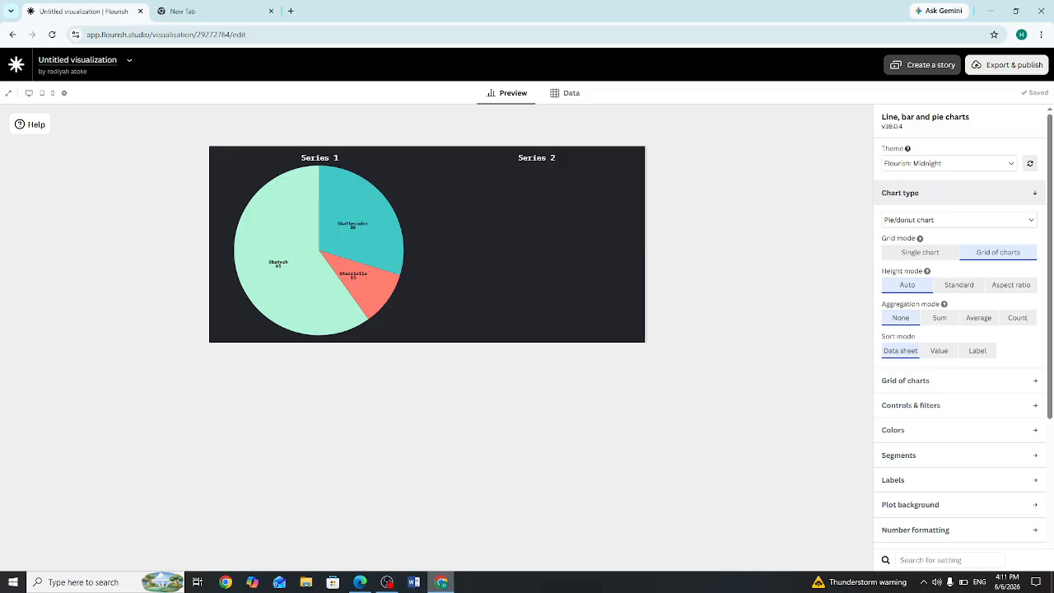
Step: Enter 5.6 in cell C2 and 74.1 in cell C3 for the second pie chart
{"action": "left_click", "coordinate": [566, 92]}
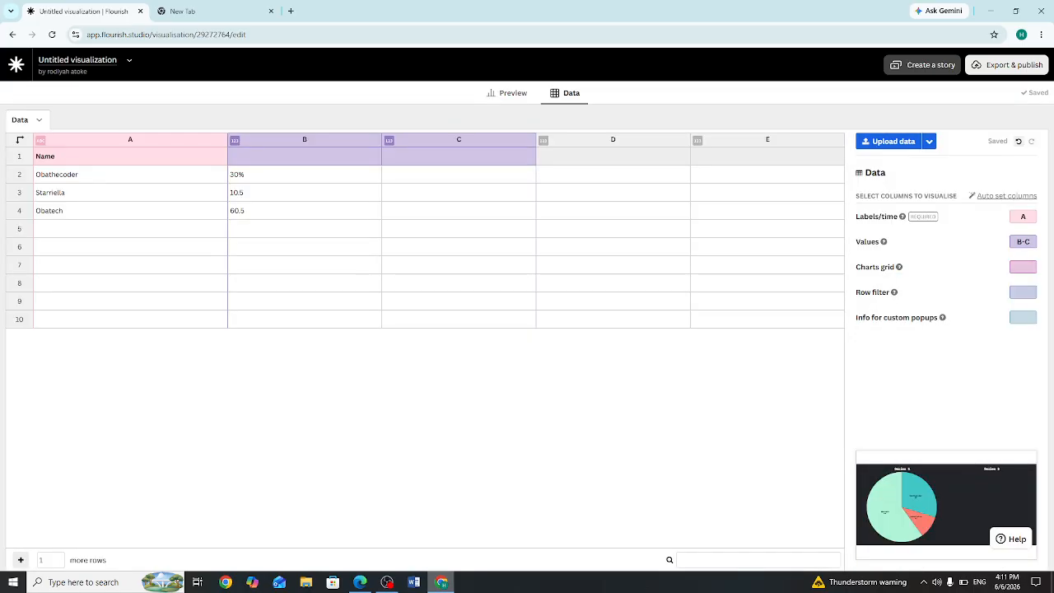
{"action": "left_click_drag", "start_coordinate": [459, 192], "coordinate": [459, 176]}
{"action": "left_click", "coordinate": [458, 174]}
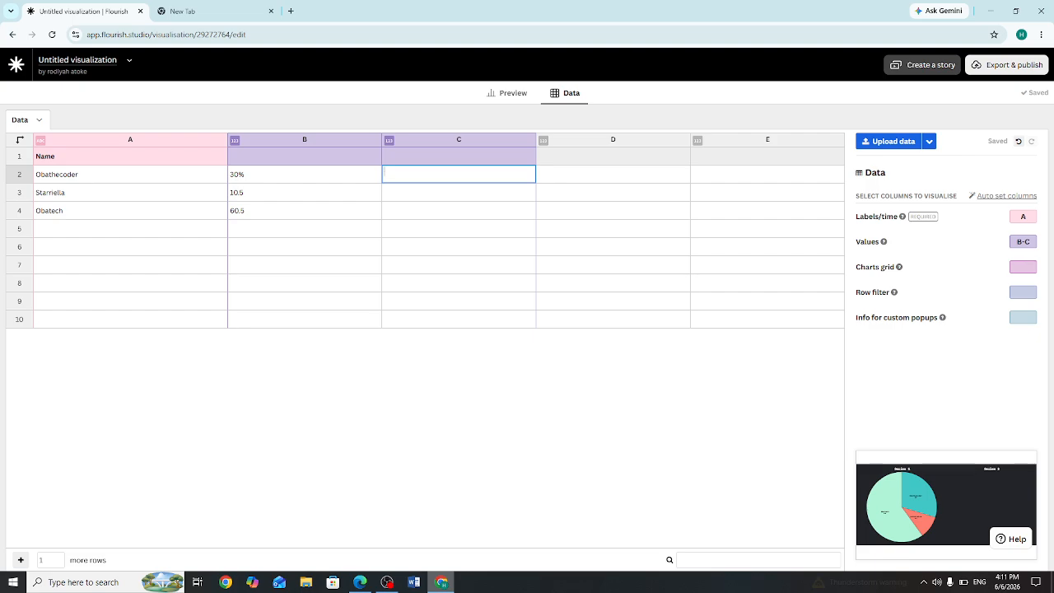
{"action": "type", "text": "5"}
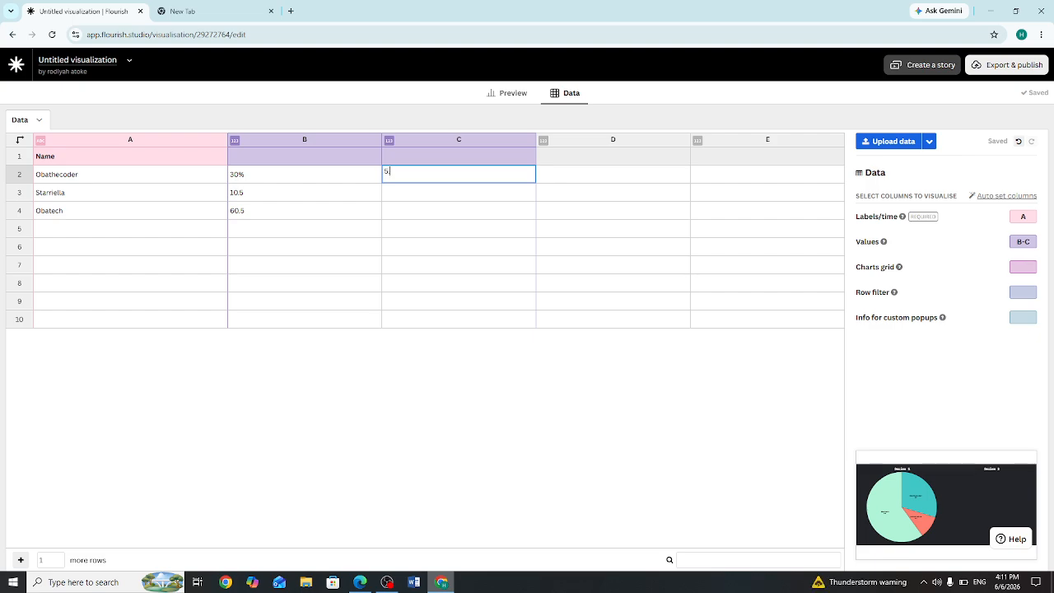
{"action": "type", "text": ".6"}
{"action": "key", "text": "Return"}
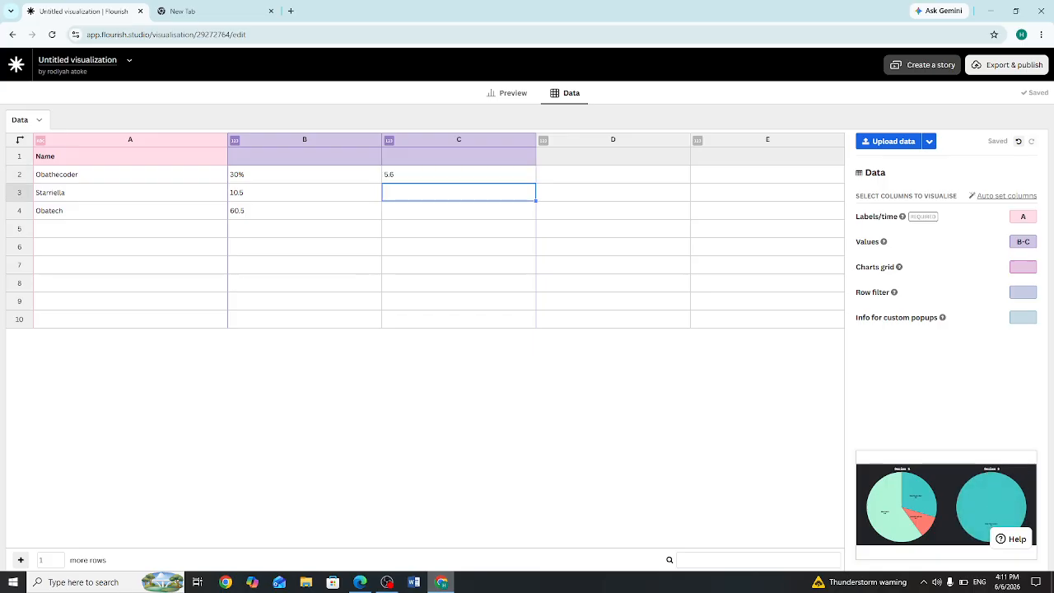
{"action": "key", "text": "Return"}
{"action": "type", "text": "74.1"}
{"action": "key", "text": "Return"}
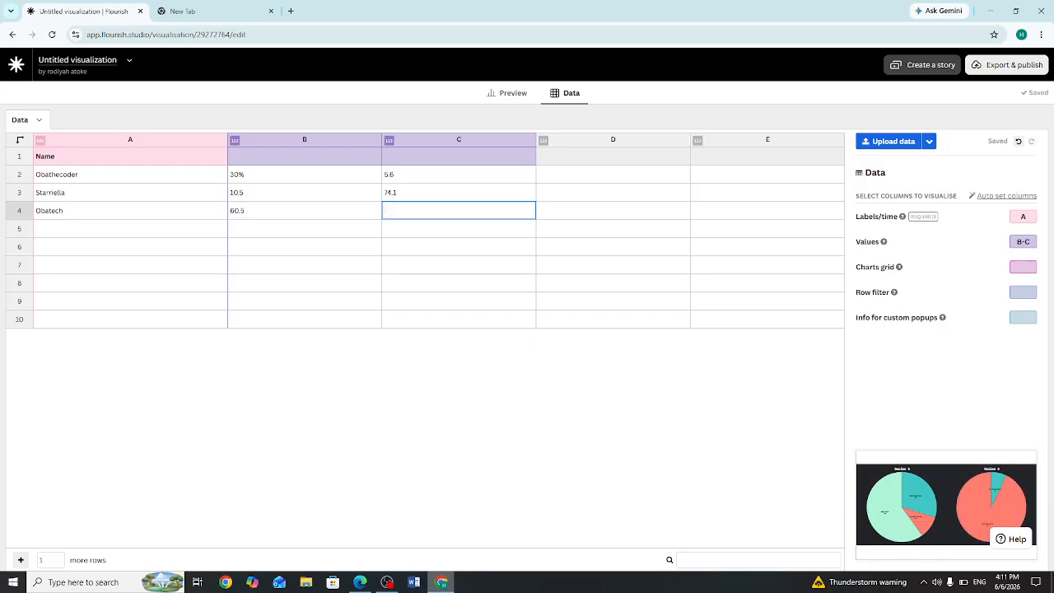
{"action": "left_click", "coordinate": [387, 582]}
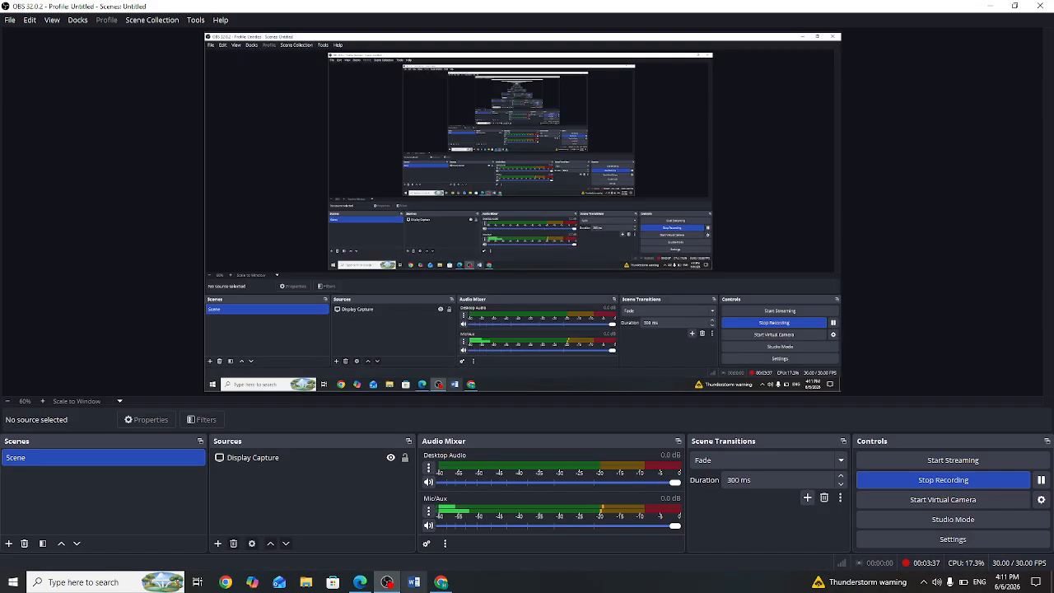
Step: Switch back to the Flourish data sheet, enter 20.3 in cell C4 and preview the slices of both pie charts
{"action": "left_click", "coordinate": [442, 582]}
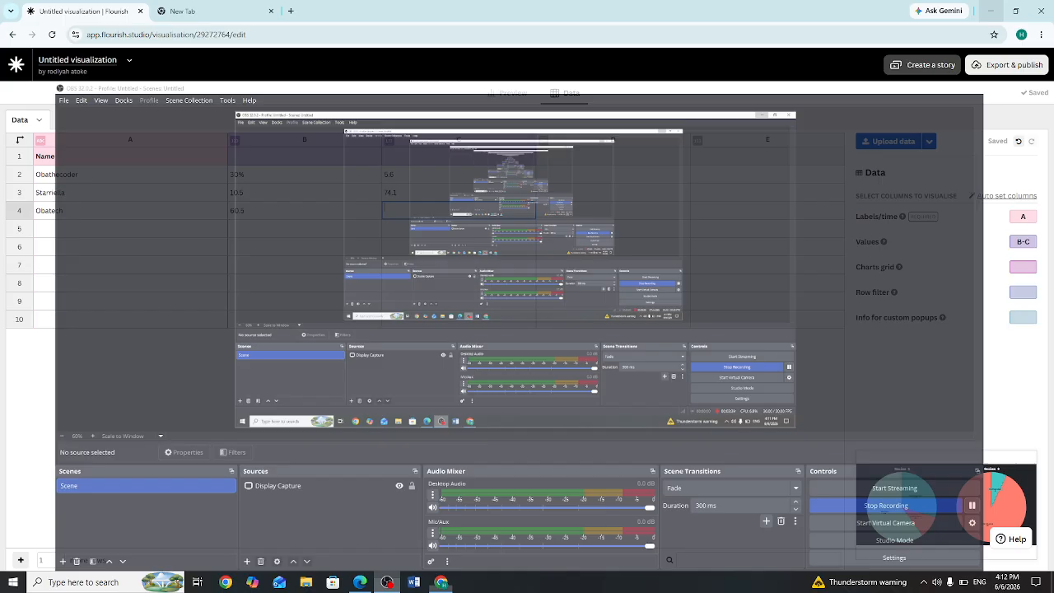
{"action": "type", "text": "20"}
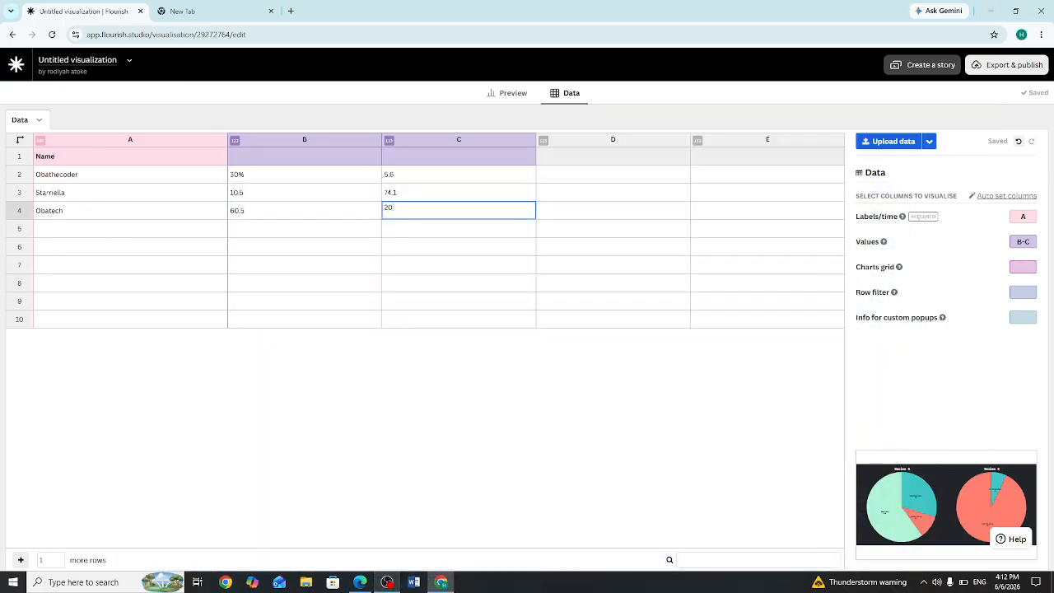
{"action": "type", "text": ".3"}
{"action": "key", "text": "Return"}
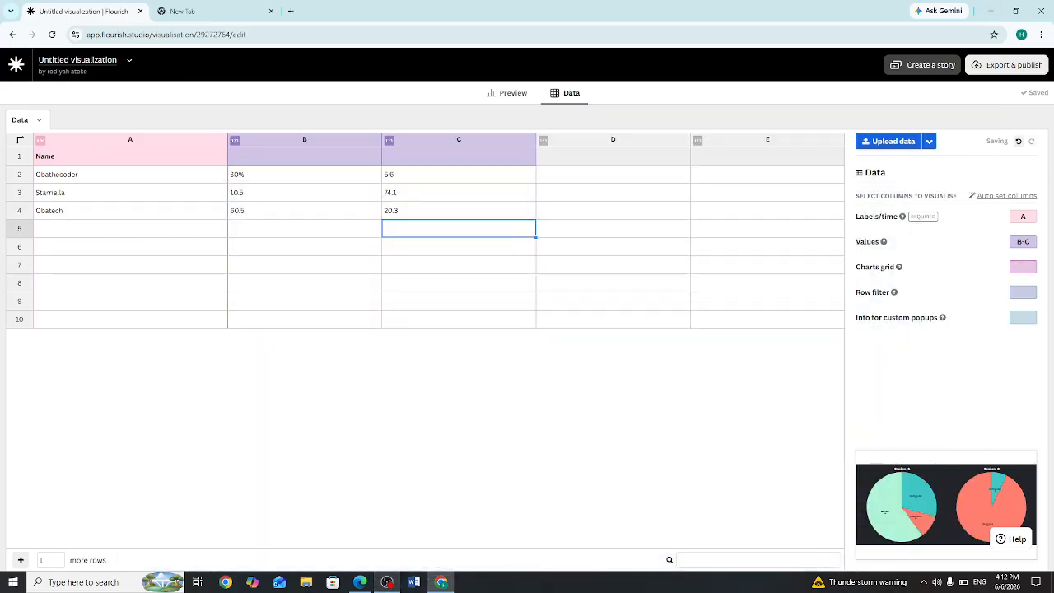
{"action": "left_click", "coordinate": [506, 92]}
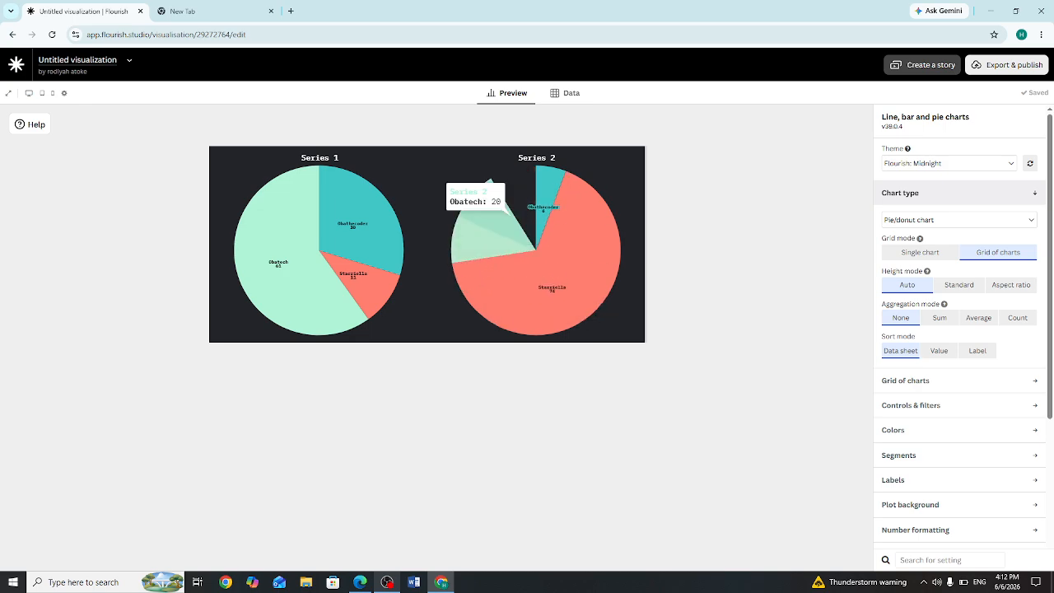
{"action": "mouse_move", "coordinate": [280, 263]}
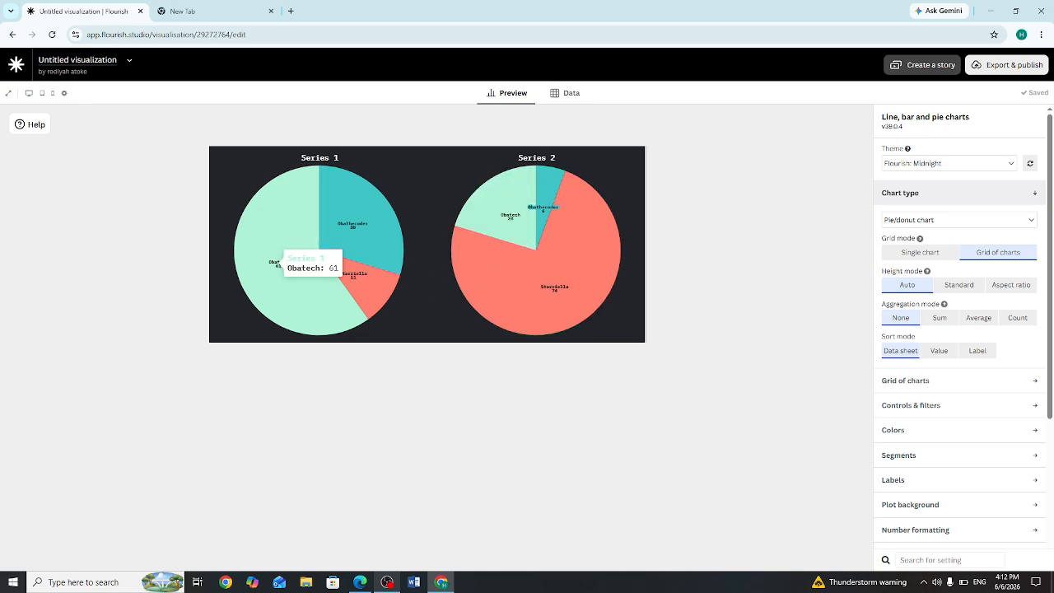
{"action": "mouse_move", "coordinate": [555, 290]}
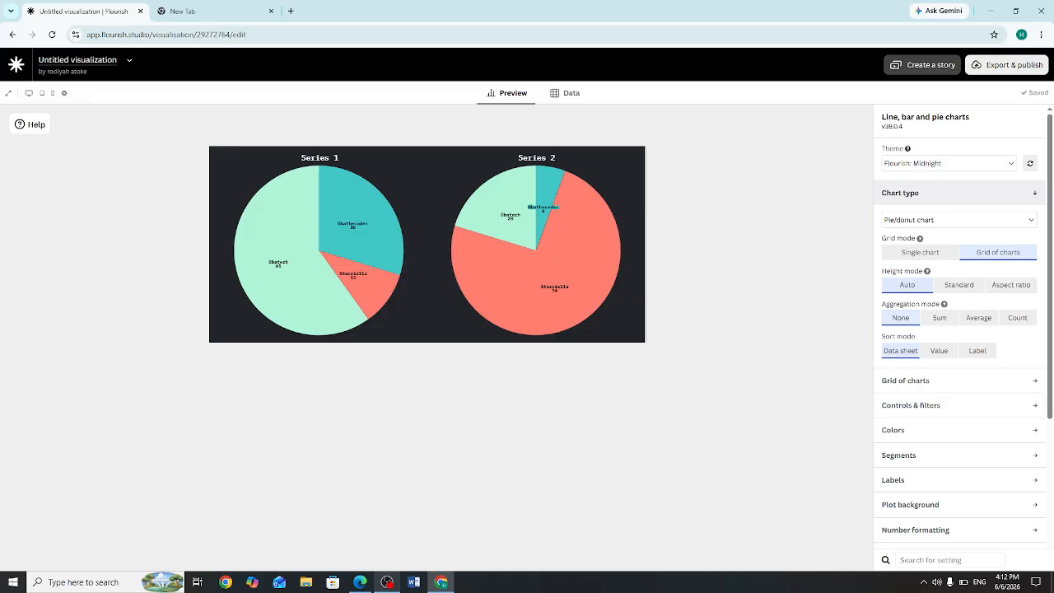
Step: Try the Flourish: Apex theme and No theme on the pie charts, and restore the Flourish: Midnight theme
{"action": "left_click", "coordinate": [959, 220]}
{"action": "left_click", "coordinate": [959, 220]}
{"action": "left_click", "coordinate": [949, 163]}
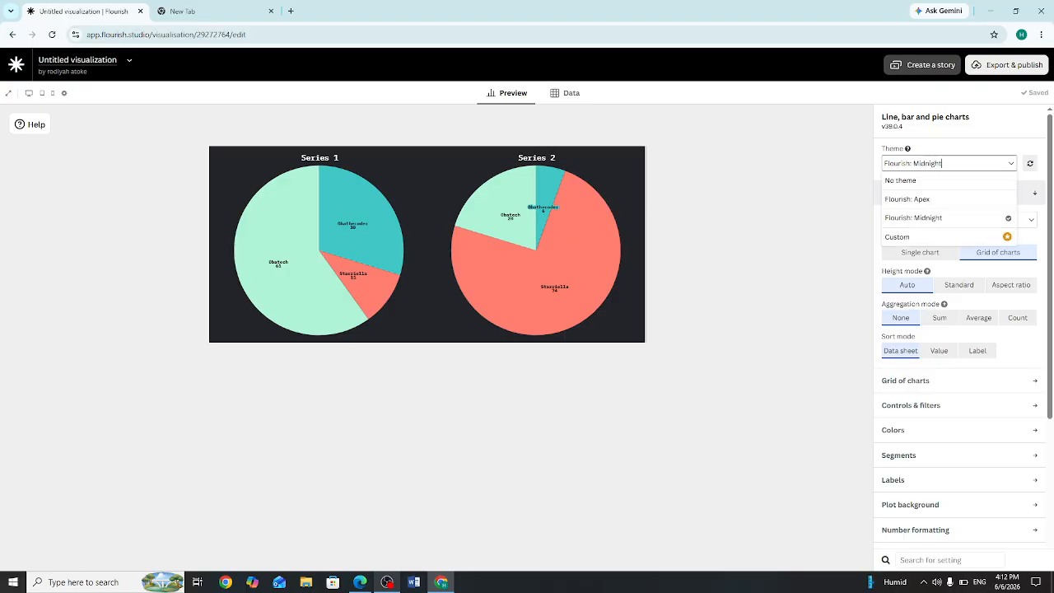
{"action": "left_click", "coordinate": [949, 199]}
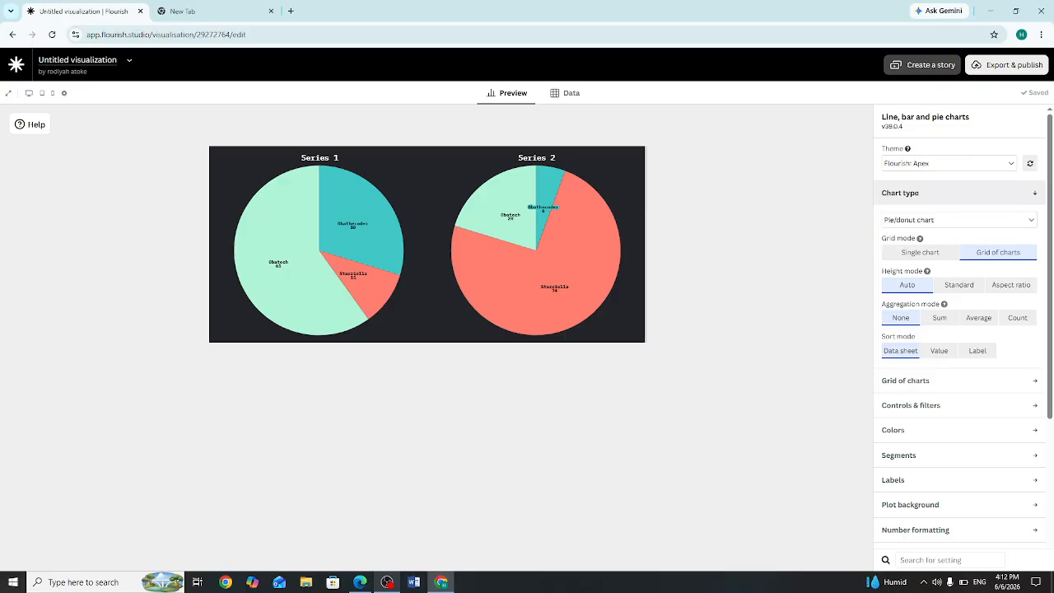
{"action": "left_click", "coordinate": [949, 163]}
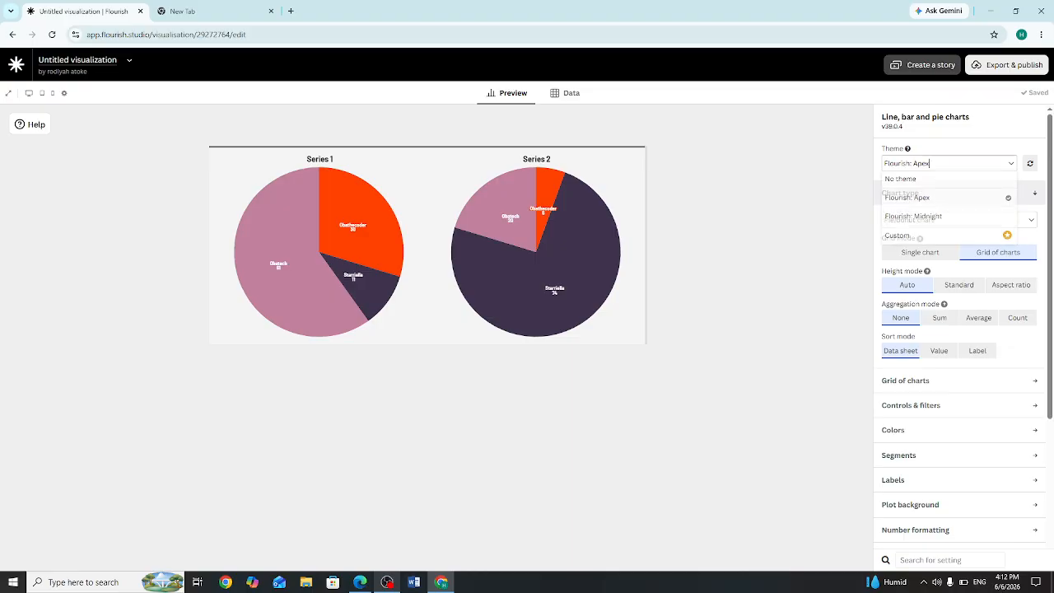
{"action": "left_click", "coordinate": [949, 180]}
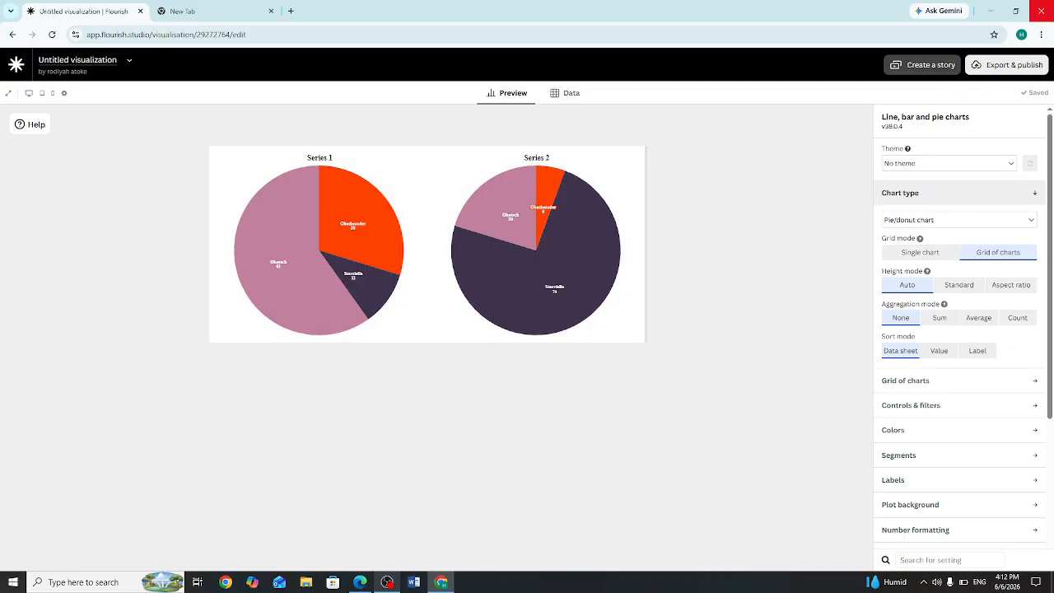
{"action": "left_click", "coordinate": [949, 163]}
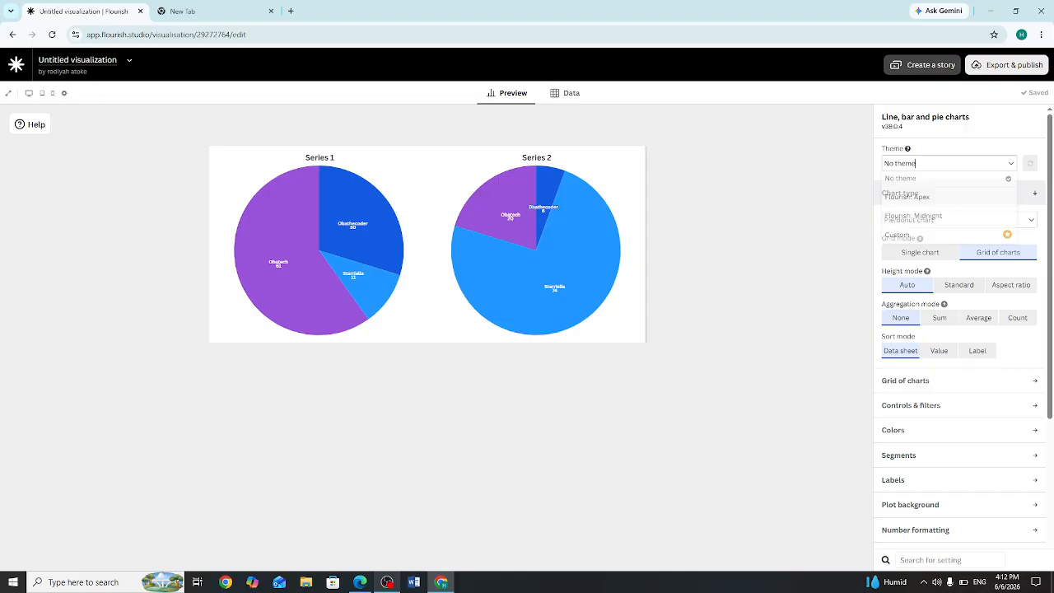
{"action": "left_click", "coordinate": [949, 216]}
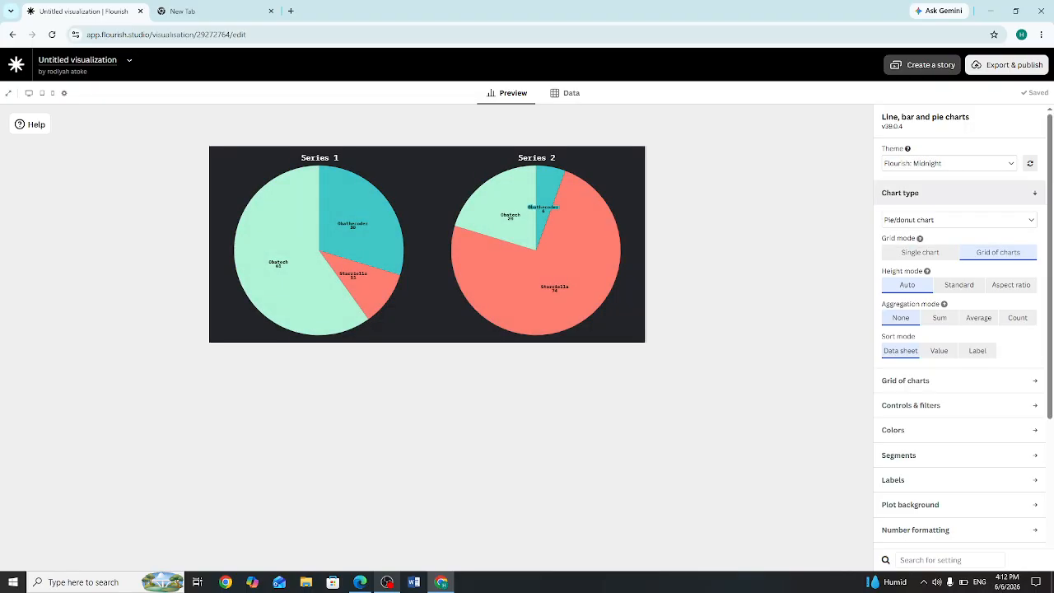
Step: Examine the available settings for the grid of charts, the segments and the color palette
{"action": "left_click", "coordinate": [922, 381]}
{"action": "scroll", "coordinate": [931, 404], "scroll_direction": "down", "scroll_amount": 1}
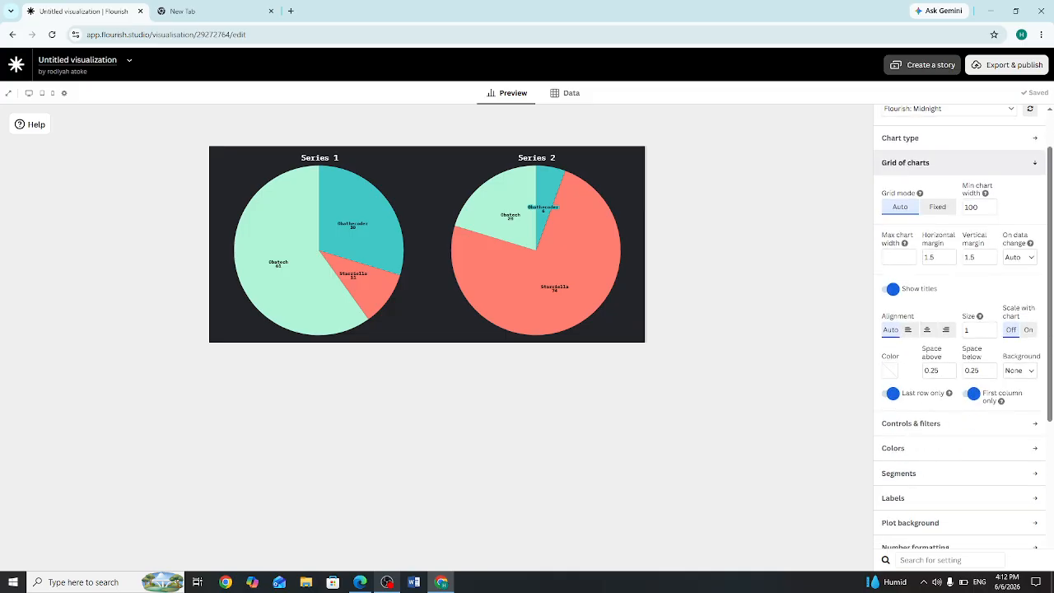
{"action": "left_click", "coordinate": [923, 423]}
{"action": "left_click", "coordinate": [898, 393]}
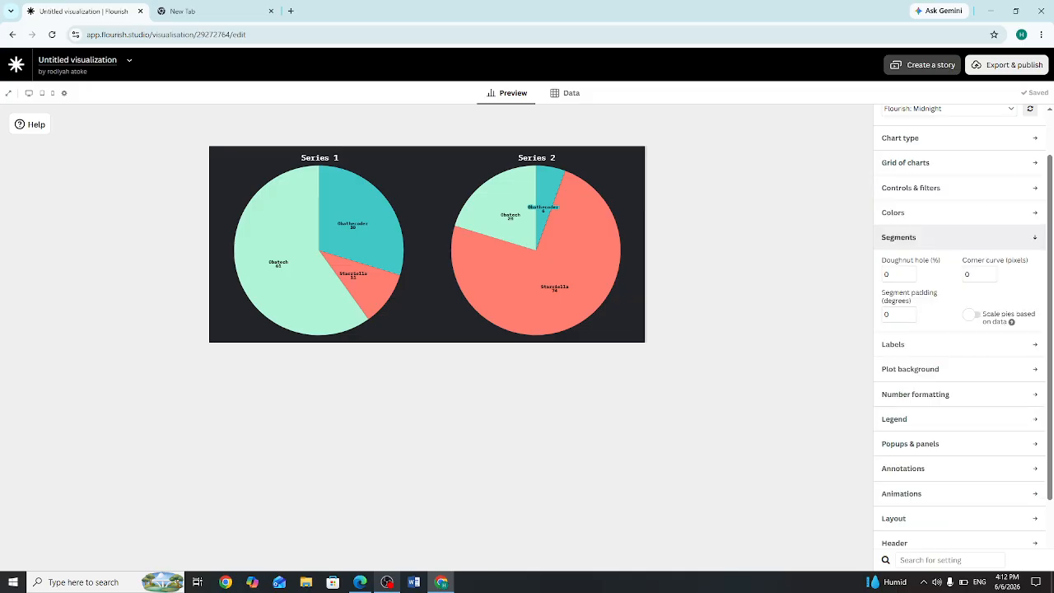
{"action": "scroll", "coordinate": [906, 247], "scroll_direction": "down", "scroll_amount": 1}
{"action": "left_click", "coordinate": [894, 158]}
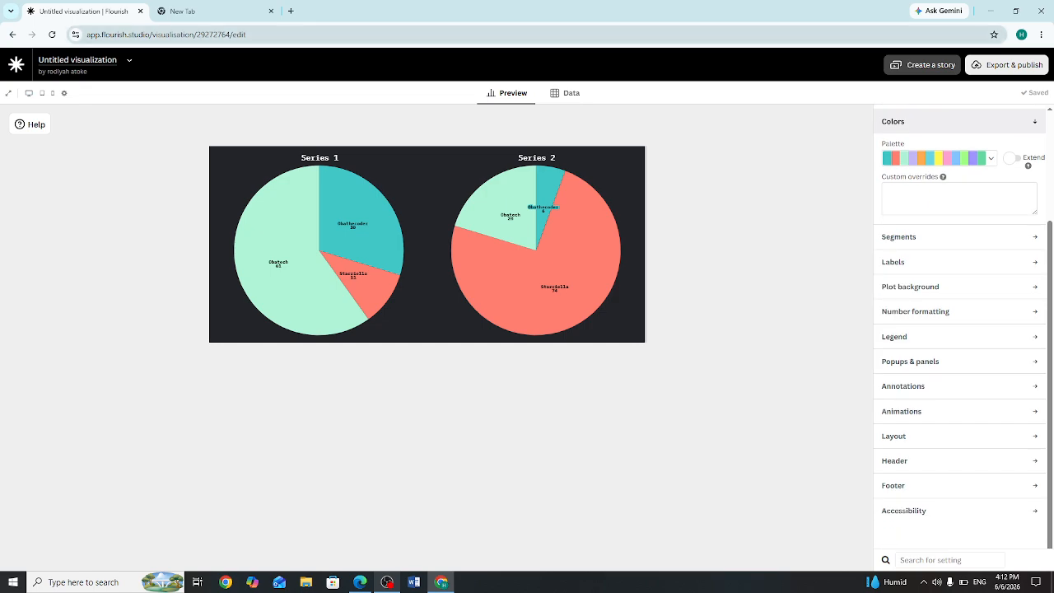
{"action": "scroll", "coordinate": [960, 326], "scroll_direction": "up", "scroll_amount": 3}
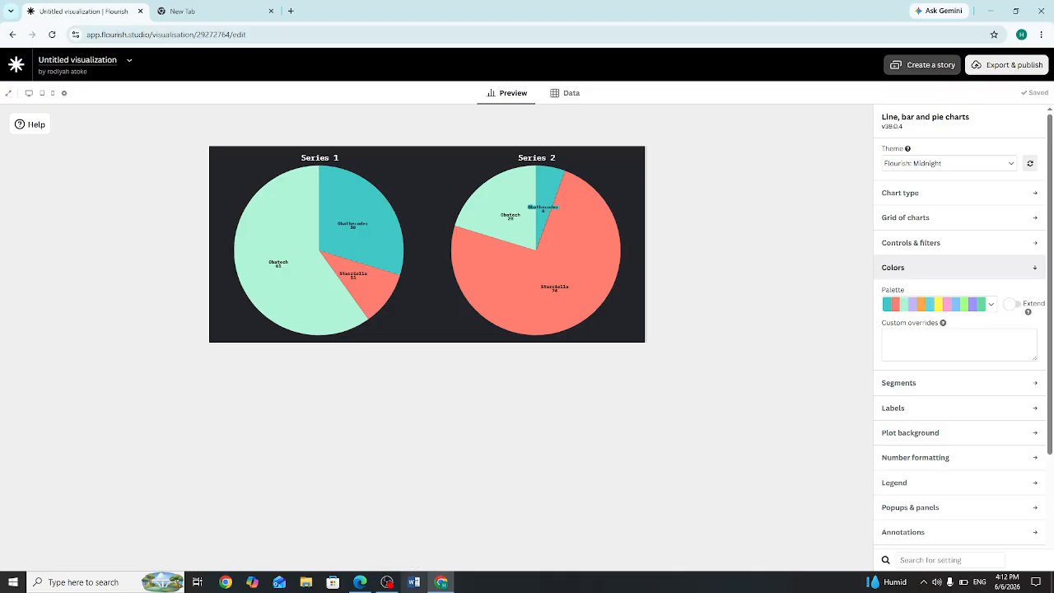
{"action": "left_click", "coordinate": [387, 582]}
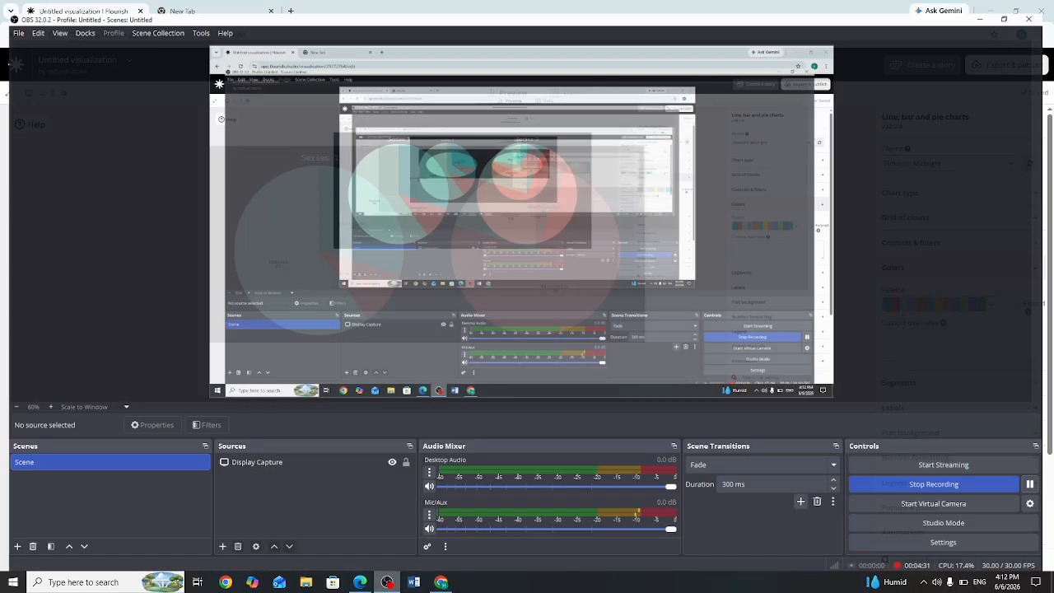